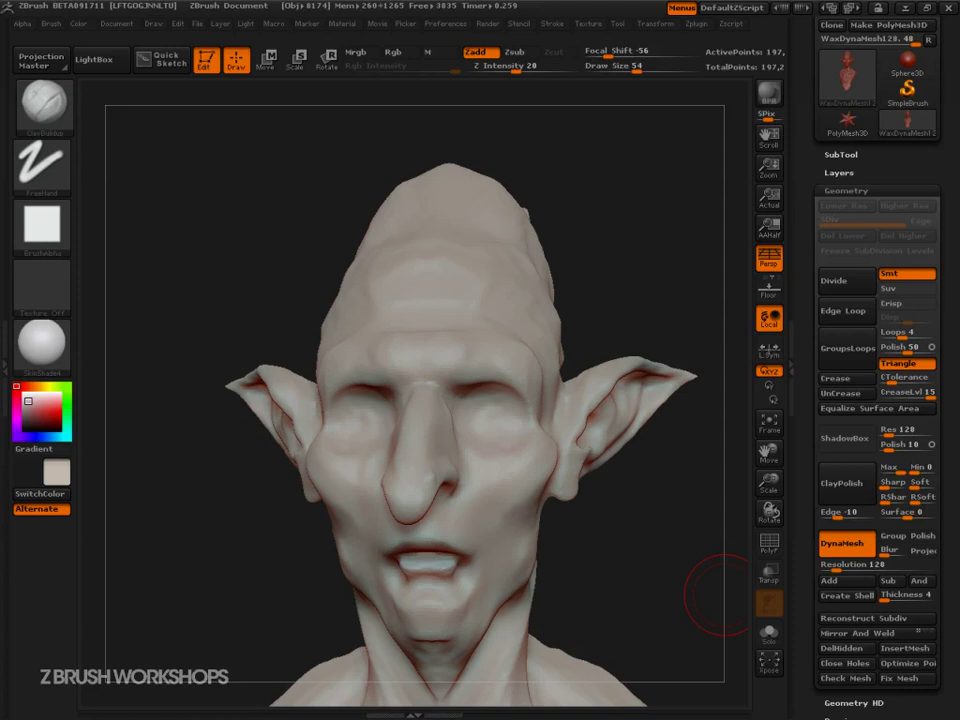
- Insert an eyeball sphere into each eye socket of the goblin head with the InsertSphere brush
mouse_move(722, 594)
mouse_down()
mouse_move(649, 574)
mouse_move(611, 549)
mouse_move(673, 557)
mouse_move(636, 574)
mouse_move(647, 585)
mouse_move(604, 534)
mouse_move(612, 506)
mouse_move(572, 529)
mouse_move(536, 574)
mouse_move(596, 572)
mouse_move(622, 597)
mouse_move(615, 606)
mouse_move(666, 604)
mouse_up()
mouse_move(598, 523)
alt+mouse_down()
mouse_move(628, 572)
mouse_move(649, 556)
mouse_move(677, 578)
mouse_move(641, 600)
alt+mouse_up()
click(47, 118)
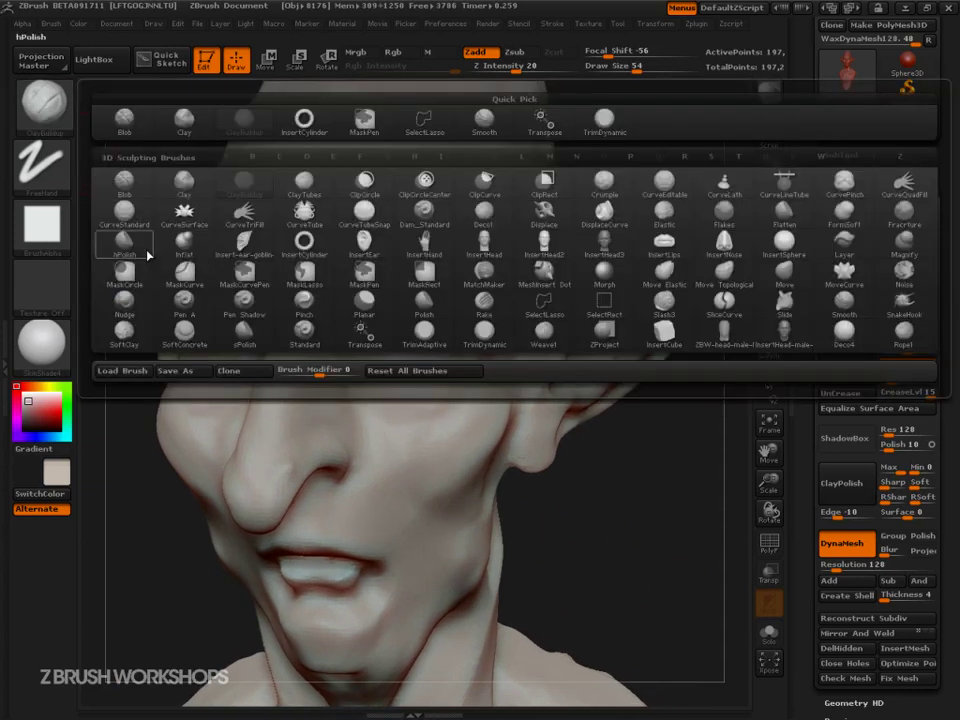
click(783, 251)
drag(408, 371, 437, 404)
- Push the inserted eyeballs back into the head in side view using a horizontal Transpose Move line
mouse_move(598, 508)
mouse_down()
mouse_move(632, 510)
mouse_move(649, 527)
mouse_move(583, 521)
mouse_up()
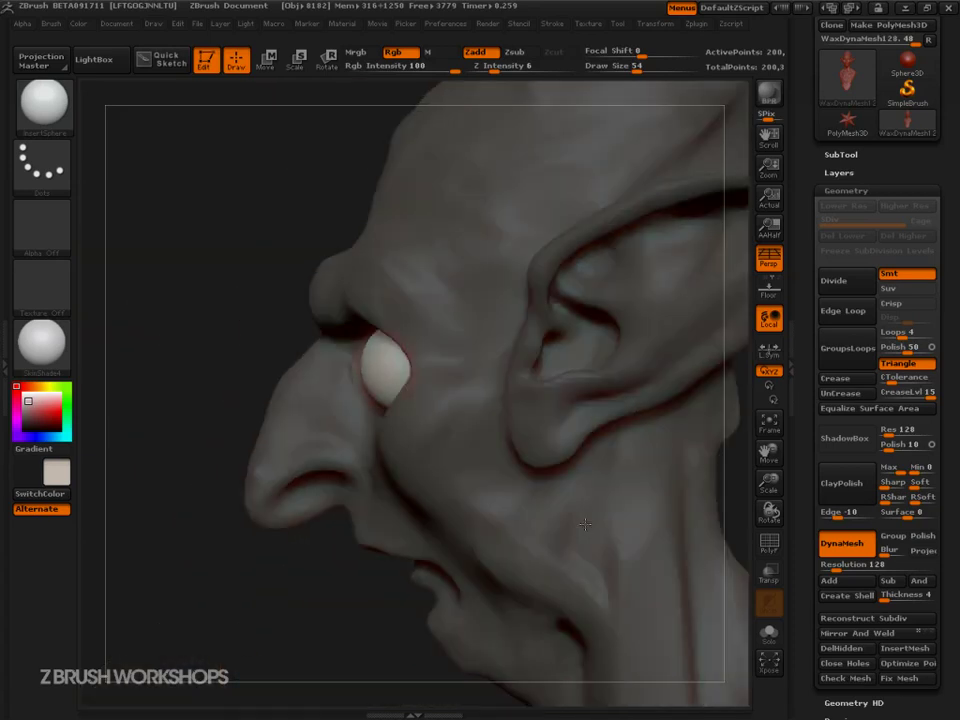
click(266, 60)
mouse_move(392, 377)
shift+mouse_down()
mouse_move(180, 377)
mouse_move(212, 377)
shift+mouse_up()
drag(302, 378, 324, 386)
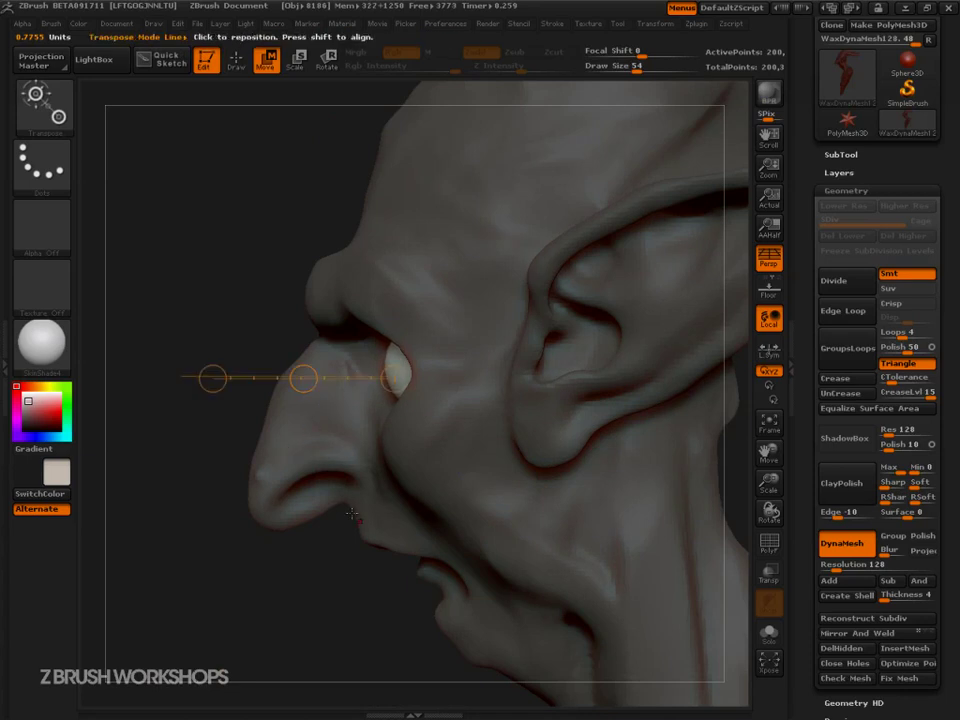
mouse_move(366, 318)
mouse_down()
mouse_move(433, 326)
mouse_move(405, 420)
mouse_move(424, 316)
mouse_move(393, 317)
mouse_move(436, 329)
mouse_move(424, 301)
mouse_move(437, 295)
mouse_move(411, 304)
mouse_up()
mouse_move(345, 357)
mouse_down()
mouse_move(379, 331)
mouse_move(378, 347)
mouse_up()
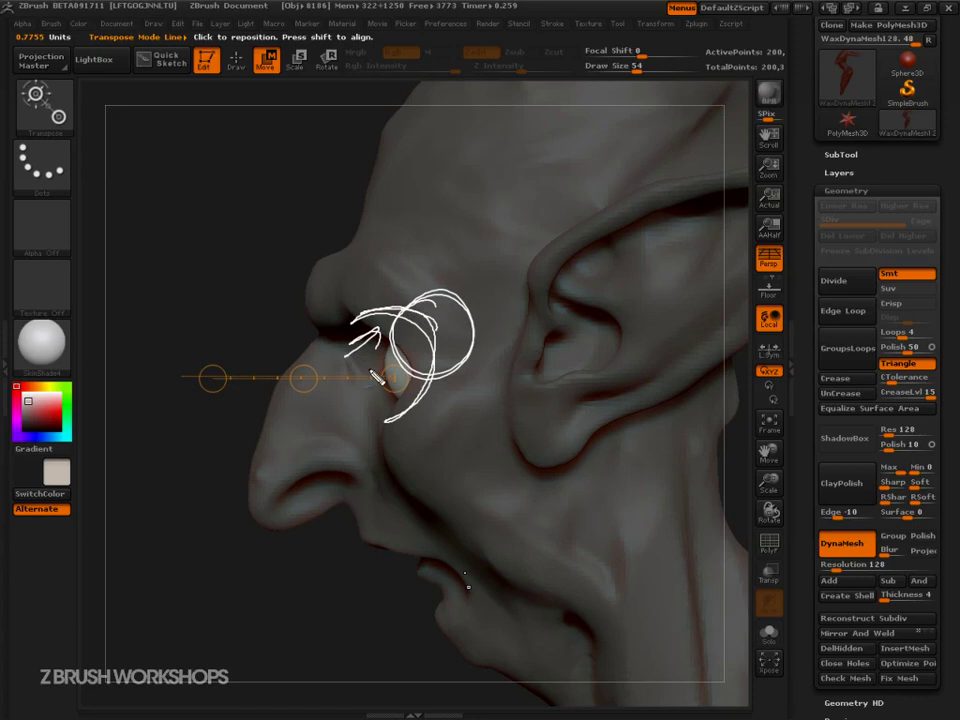
key(Escape)
- Fine-tune the depth of the eyeballs in their sockets with the Transpose Move line
drag(303, 379, 308, 372)
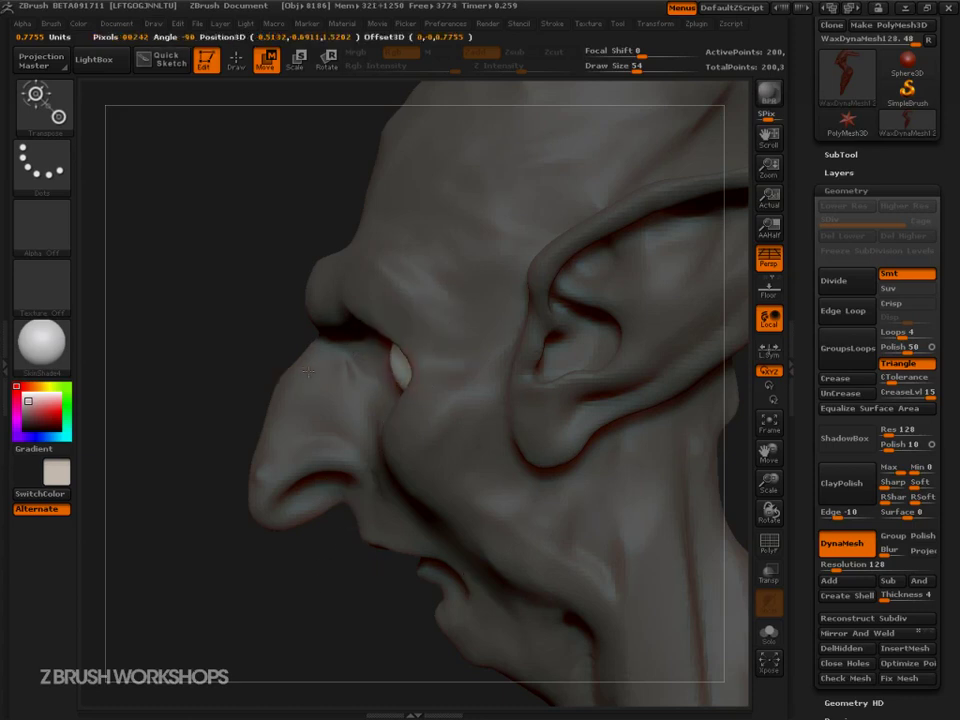
drag(256, 559, 301, 564)
drag(535, 495, 485, 488)
drag(304, 377, 292, 375)
- Shift the eyeballs slightly closer to the nose with a horizontal Transpose Move line, and return to Draw mode
drag(249, 566, 296, 556)
drag(366, 360, 639, 358)
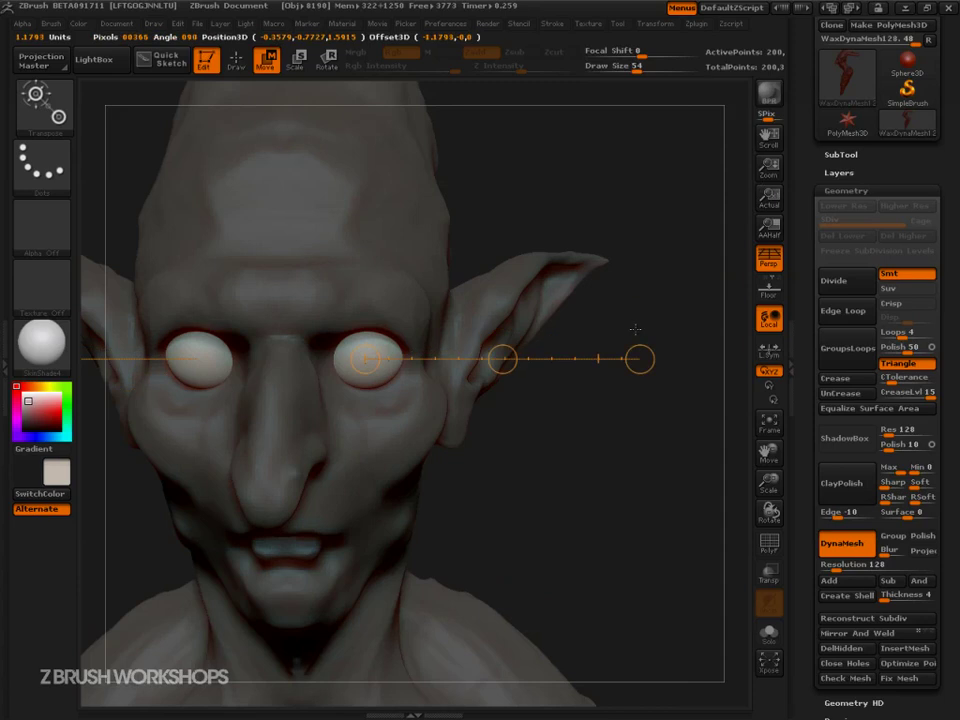
drag(502, 358, 494, 357)
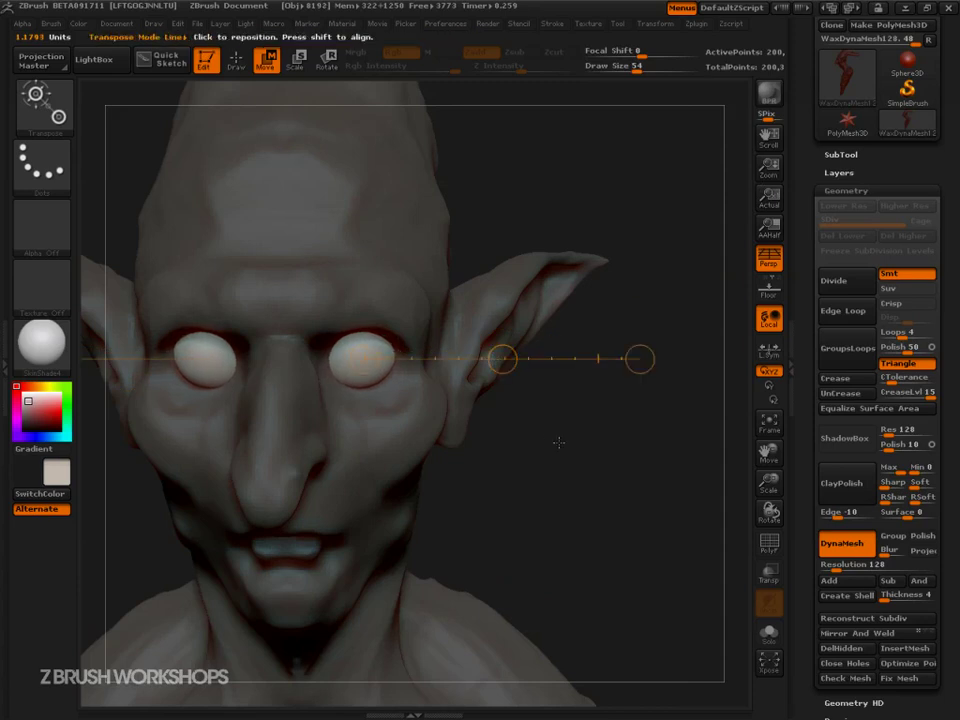
key(q)
mouse_move(579, 457)
mouse_down()
mouse_move(596, 457)
mouse_move(646, 558)
mouse_move(633, 581)
mouse_up()
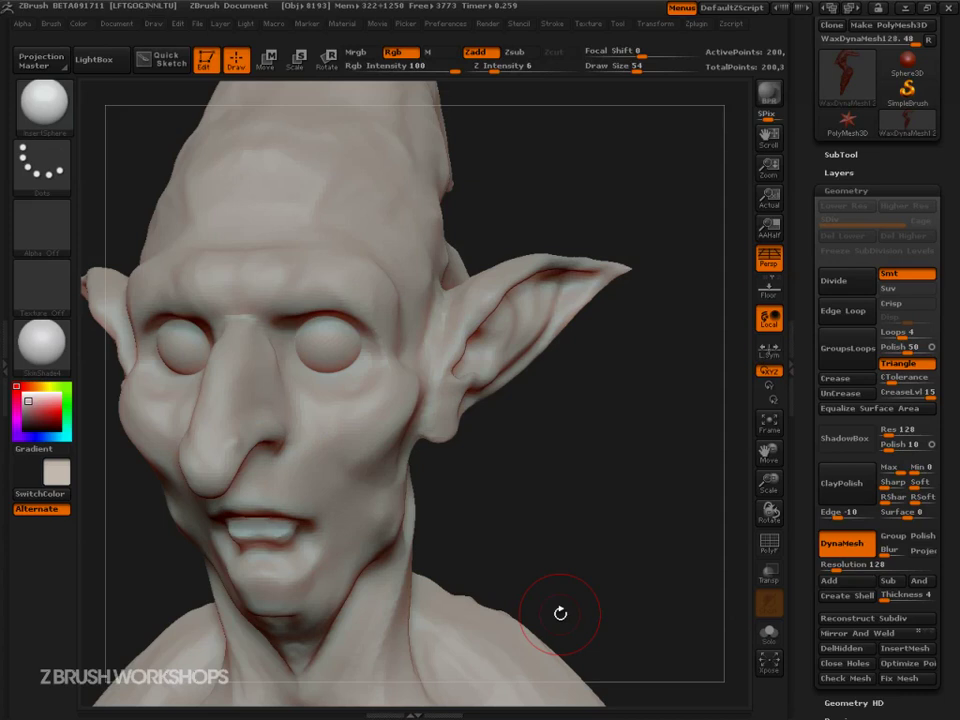
- Enable Group for DynaMesh, remesh so the eyeballs stay separate polygroups, and display the polyframe
click(892, 536)
mouse_move(614, 514)
mouse_down()
mouse_move(636, 510)
mouse_move(628, 512)
mouse_up()
key(1)
ctrl+drag(620, 388, 646, 625)
key(shift+f)
mouse_move(638, 529)
mouse_down()
mouse_move(693, 643)
mouse_move(589, 579)
mouse_move(654, 595)
mouse_up()
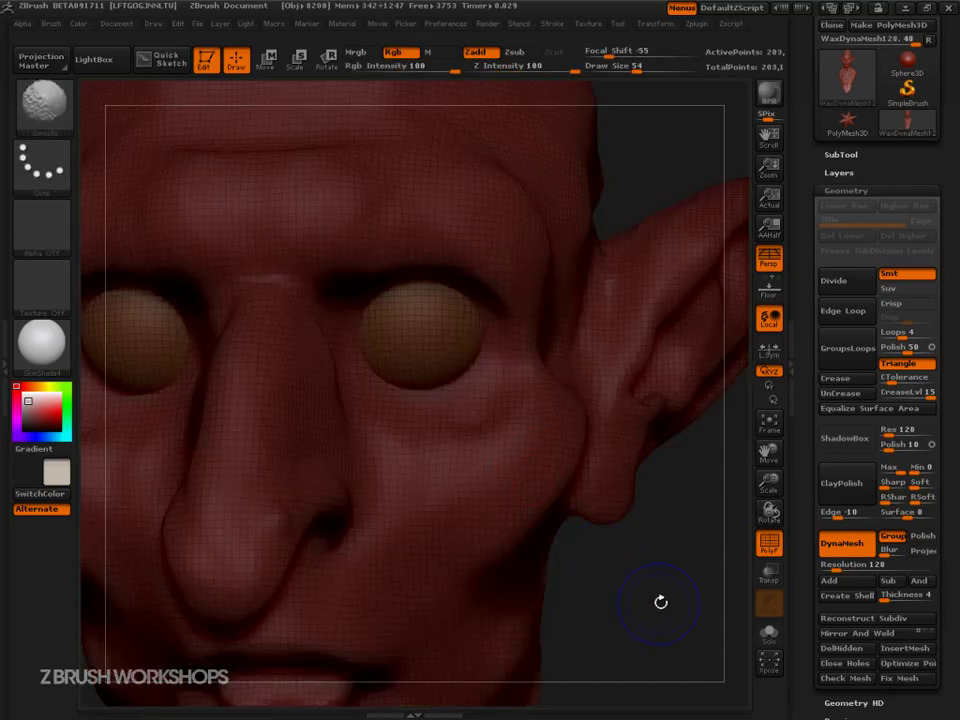
ctrl+drag(665, 555, 668, 637)
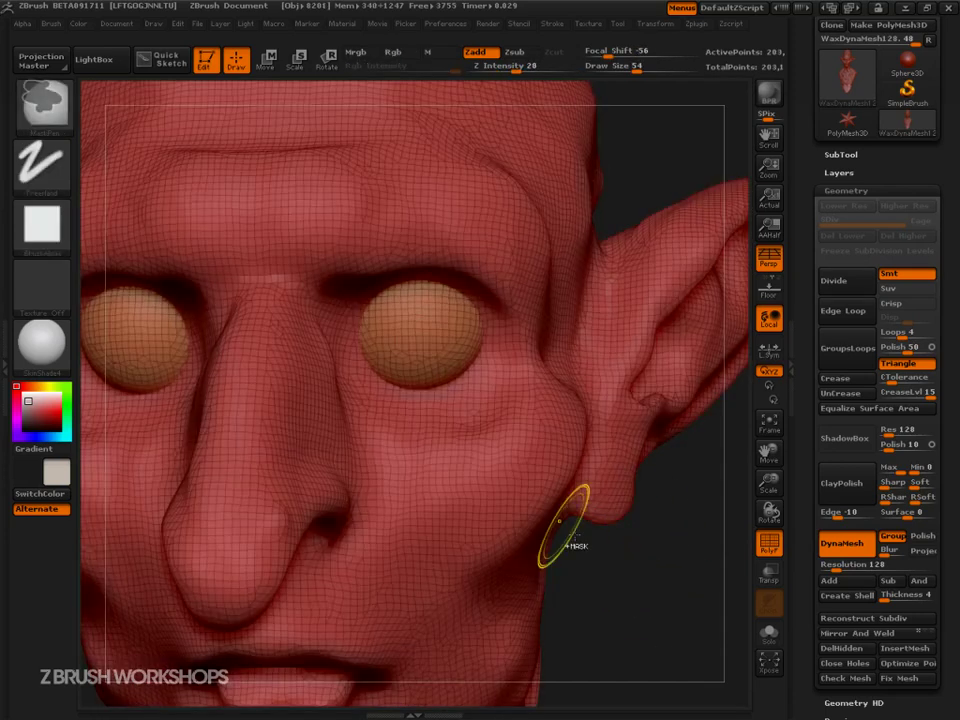
- Check the eyeball and head polygroups by isolating them, restore full visibility, and turn off the polyframe
ctrl+shift+click(430, 362)
ctrl+shift+click(523, 439)
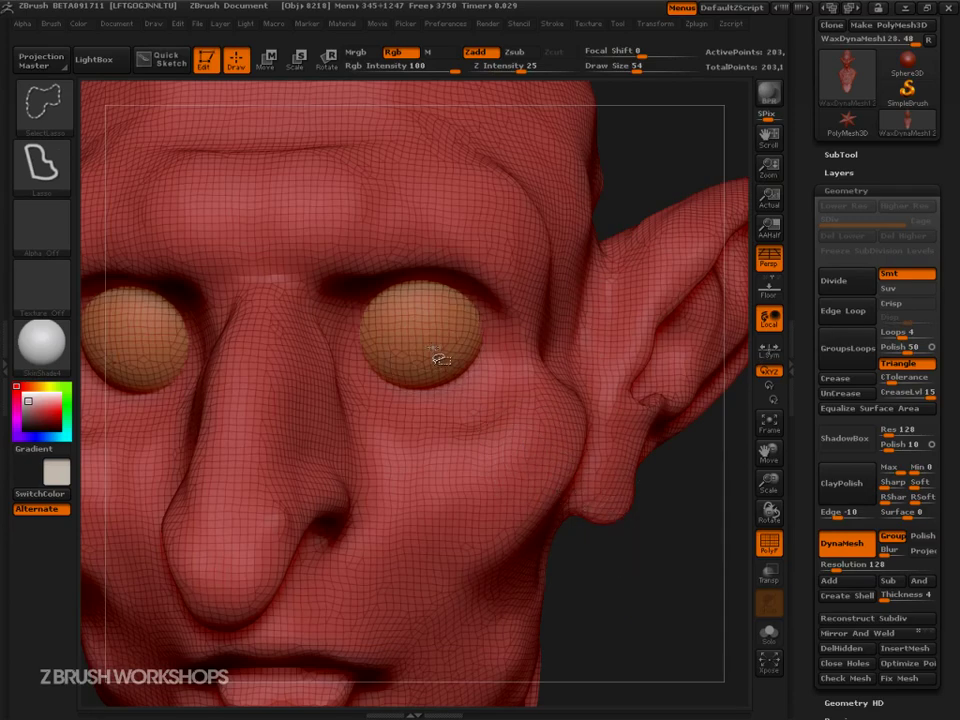
ctrl+shift+click(438, 357)
ctrl+shift+click(660, 542)
ctrl+shift+click(513, 527)
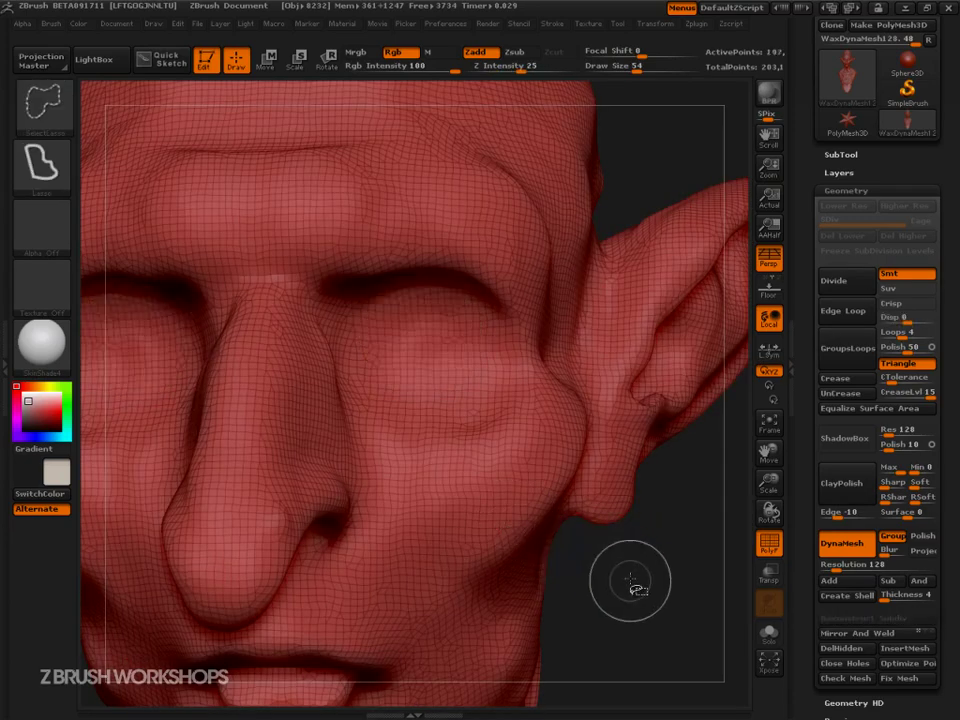
ctrl+shift+click(632, 582)
key(shift+f)
alt+drag(665, 630, 654, 588)
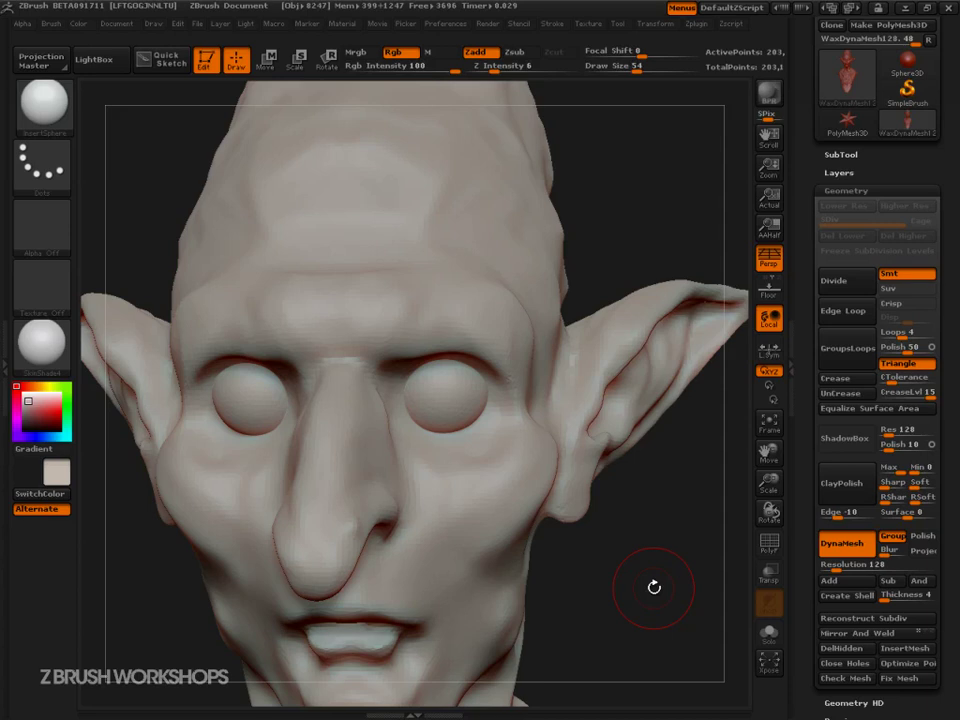
- Select the CurveTube brush and dock the Stroke palette to expose its curve settings
click(50, 112)
click(42, 100)
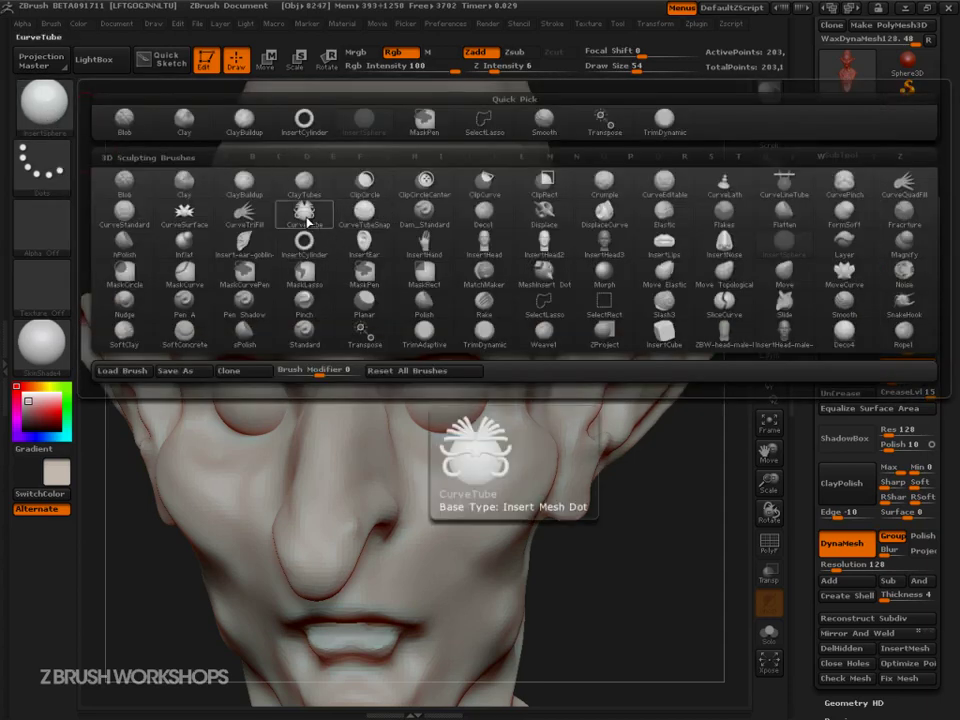
click(304, 214)
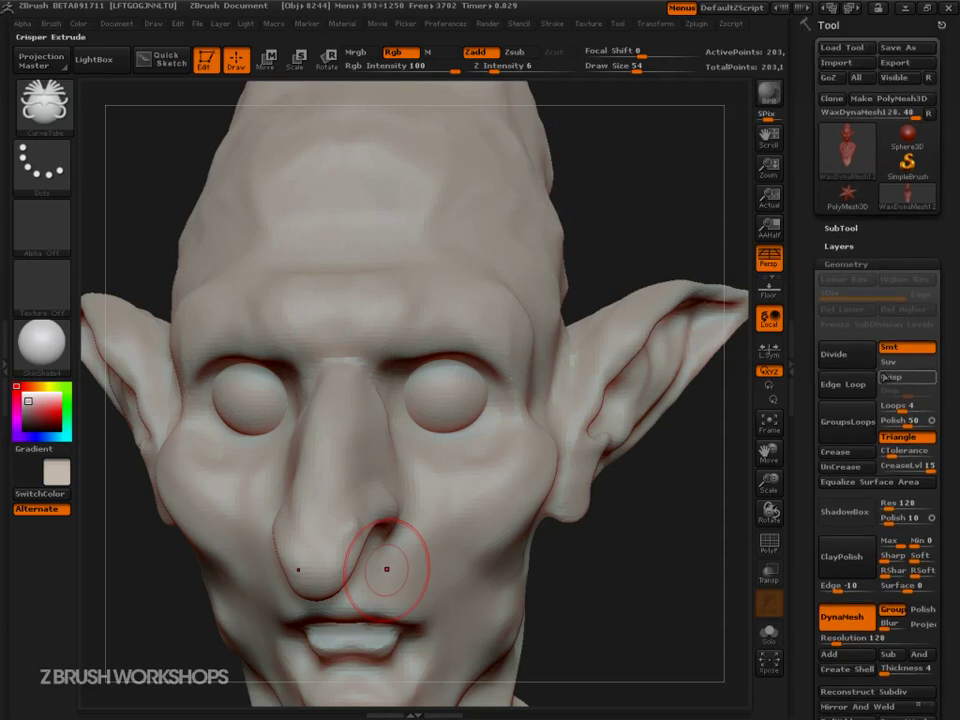
click(550, 25)
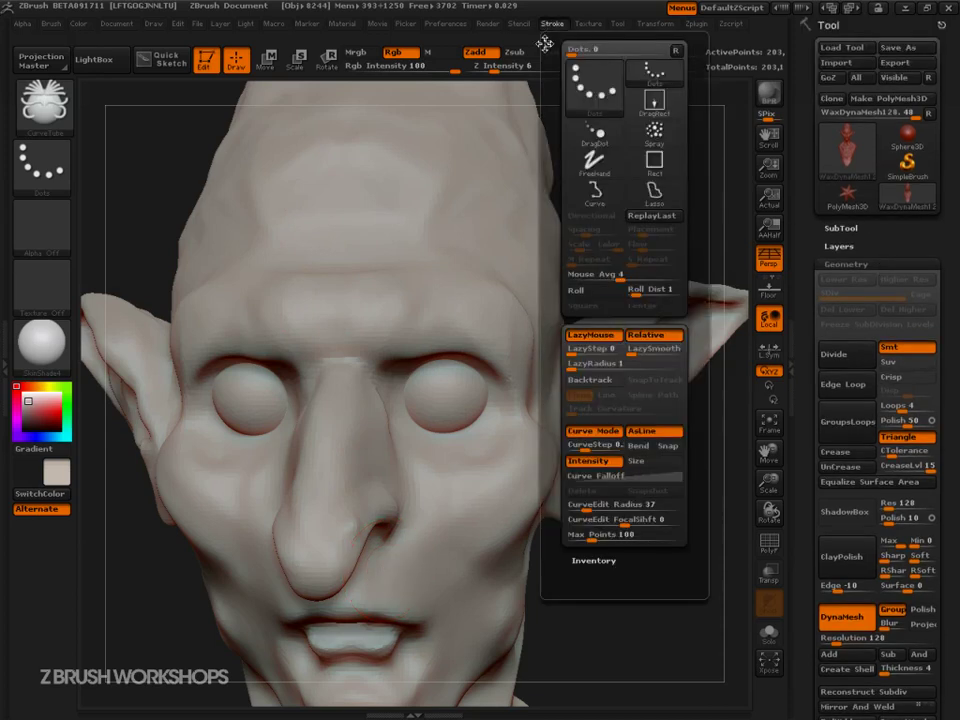
click(544, 43)
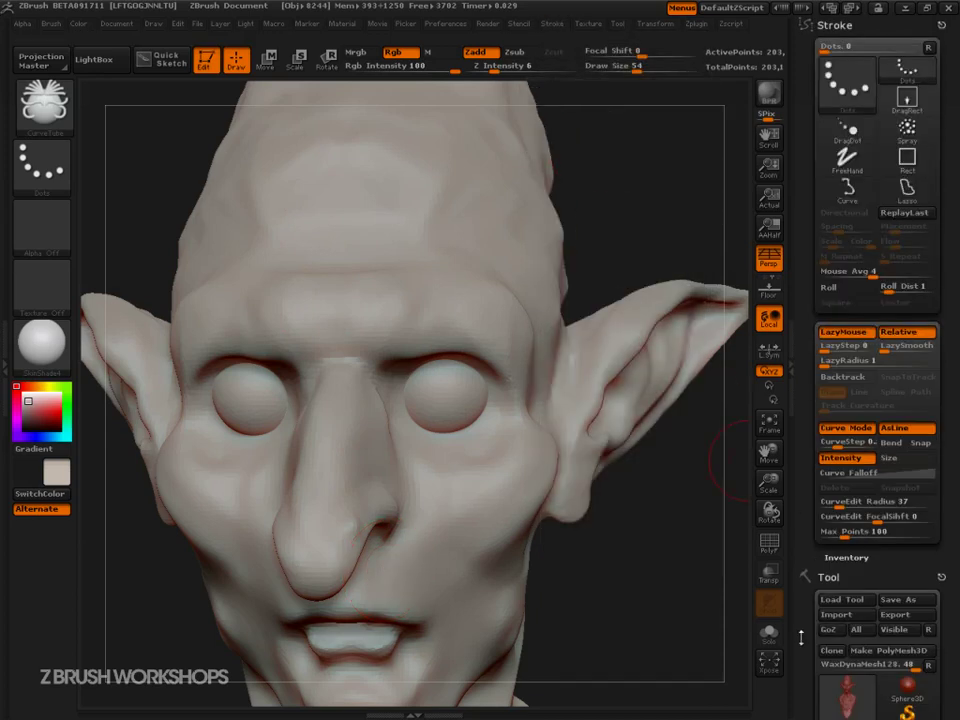
- Draw an upper-eyelid tube arching over the eyeball with the CurveTubeSnap brush and curve Snap enabled
click(38, 89)
click(58, 110)
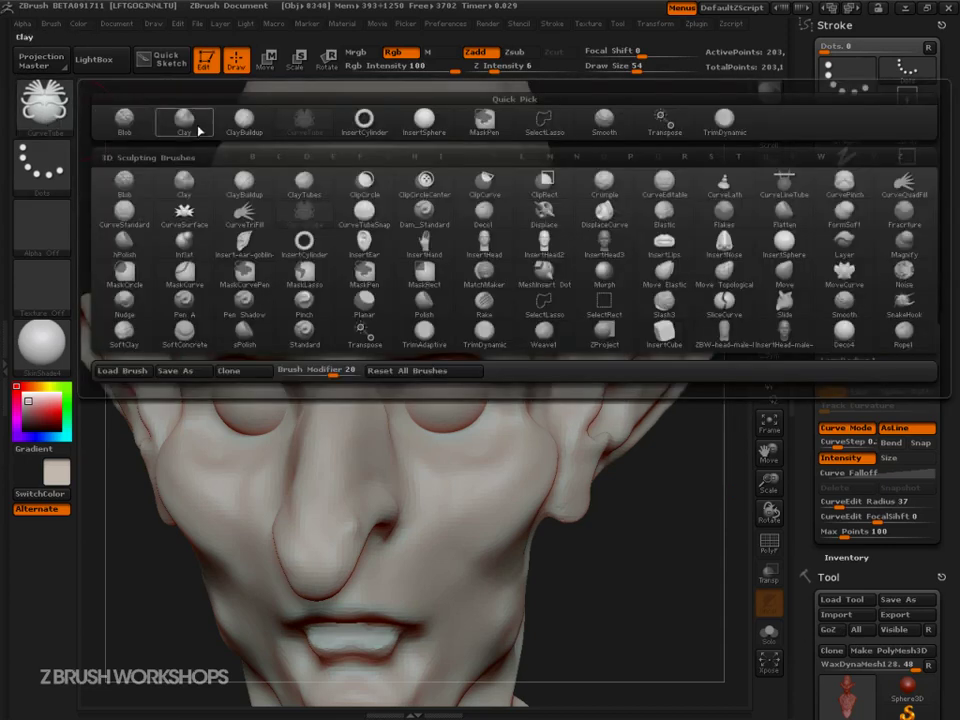
click(364, 215)
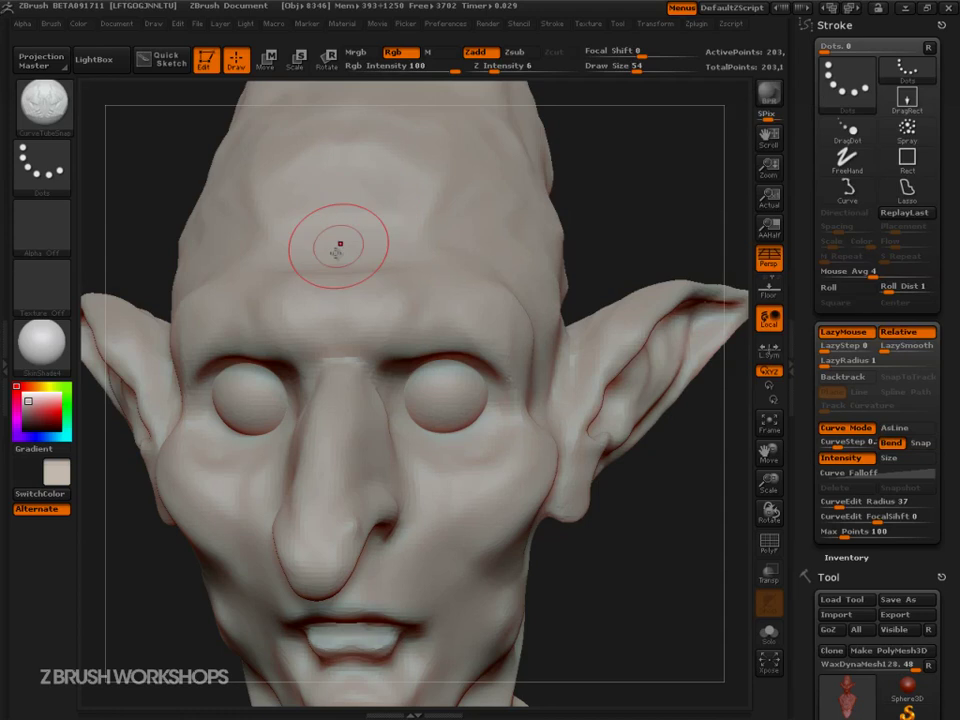
mouse_move(619, 555)
mouse_down()
mouse_move(643, 542)
mouse_move(643, 568)
mouse_move(656, 540)
mouse_up()
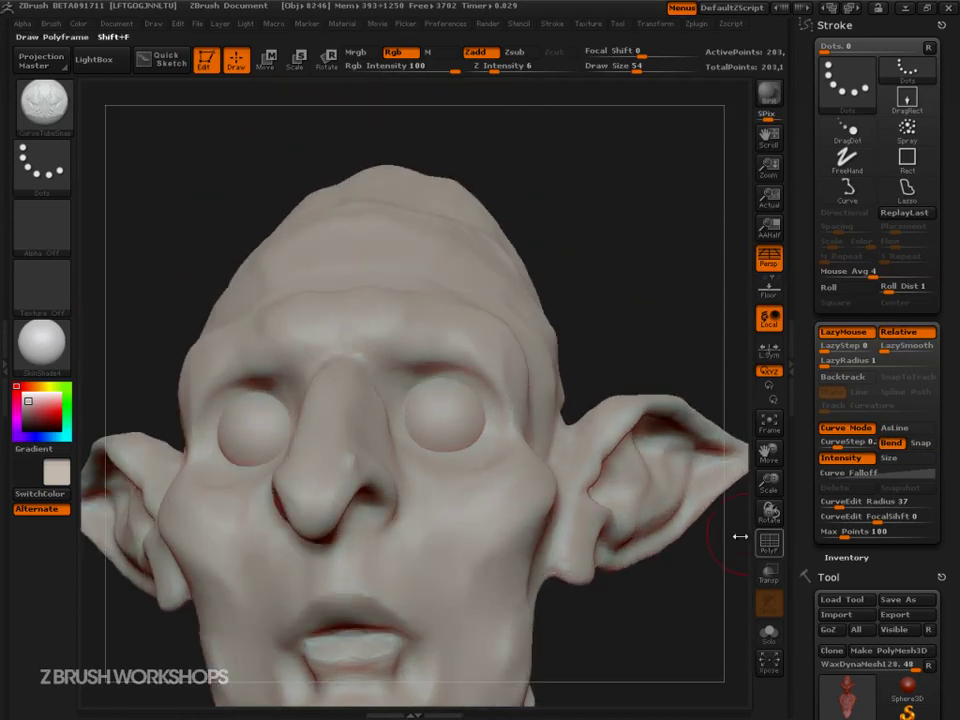
click(922, 448)
mouse_move(664, 609)
mouse_down()
mouse_move(677, 617)
mouse_move(643, 568)
mouse_move(679, 614)
mouse_move(671, 589)
mouse_move(689, 647)
mouse_move(678, 636)
mouse_move(687, 594)
mouse_up()
drag(494, 371, 470, 335)
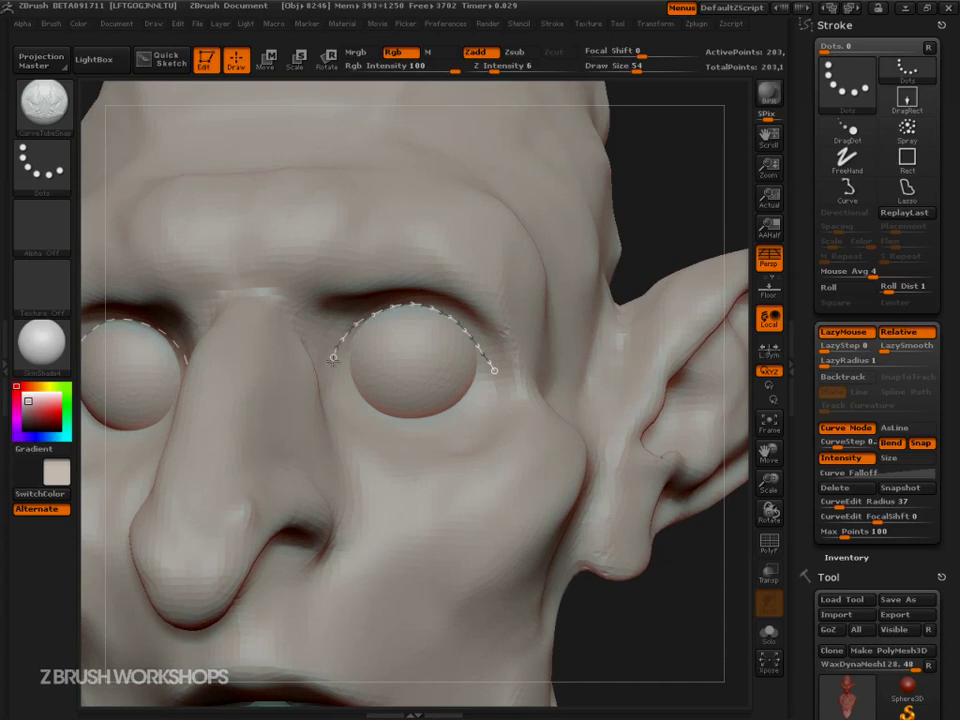
drag(327, 371, 325, 373)
alt+drag(638, 611, 682, 522)
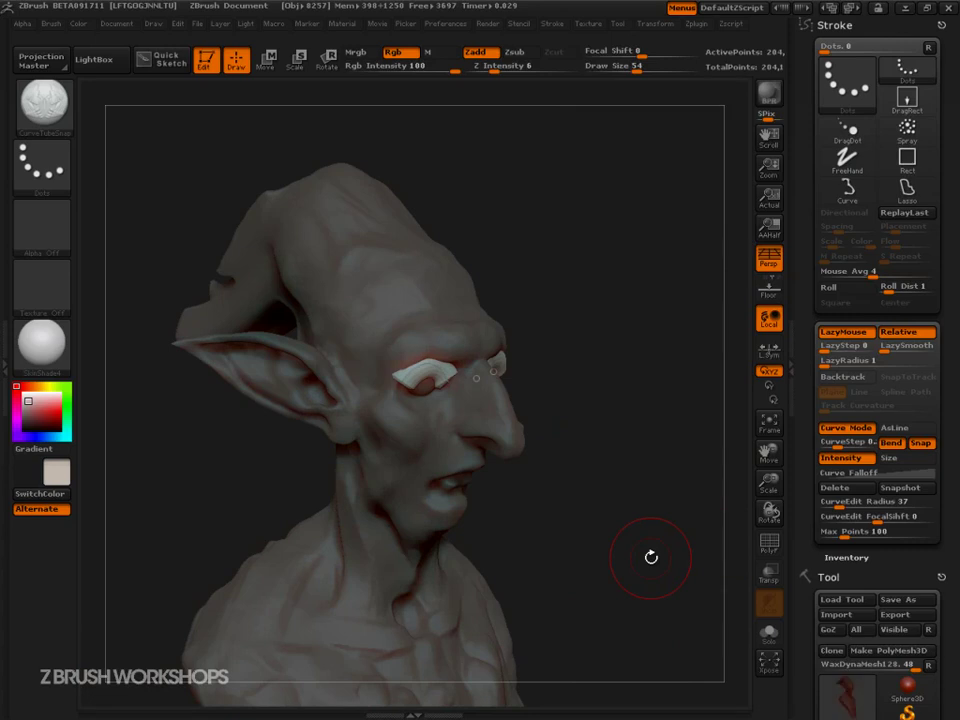
- Thin the upper-eyelid tube by reducing the draw size to 15 and updating the curve
mouse_move(651, 557)
mouse_down()
mouse_move(630, 512)
mouse_move(713, 578)
mouse_move(720, 598)
mouse_move(682, 589)
mouse_move(684, 640)
mouse_up()
key(s)
drag(681, 590, 673, 591)
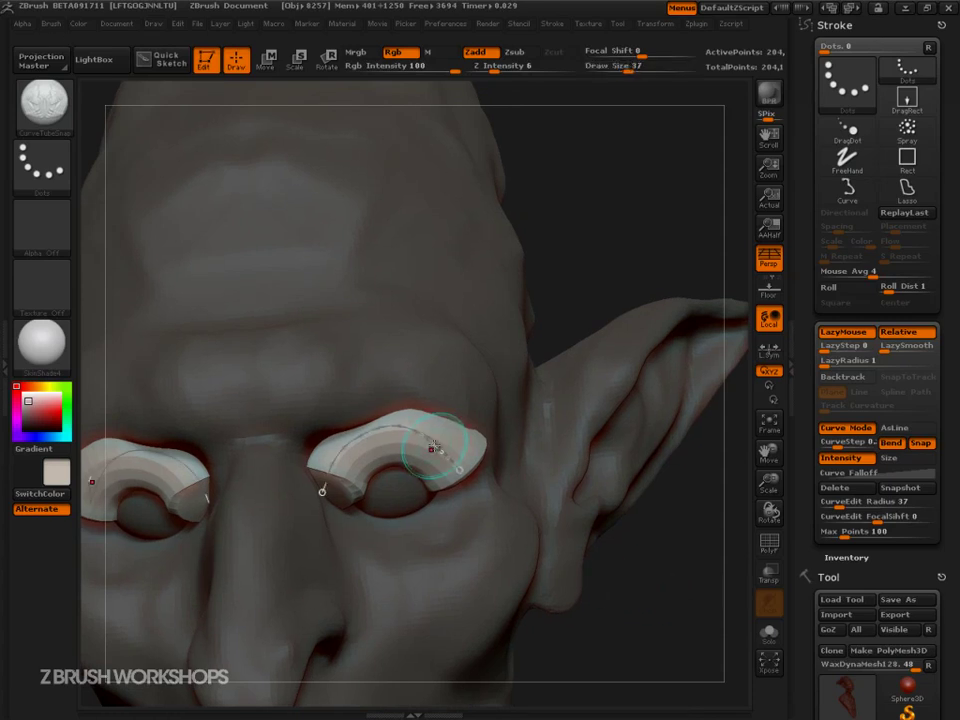
click(435, 444)
key(s)
mouse_move(651, 562)
mouse_down()
mouse_move(636, 562)
mouse_move(585, 440)
mouse_move(570, 452)
mouse_move(564, 532)
mouse_up()
click(442, 454)
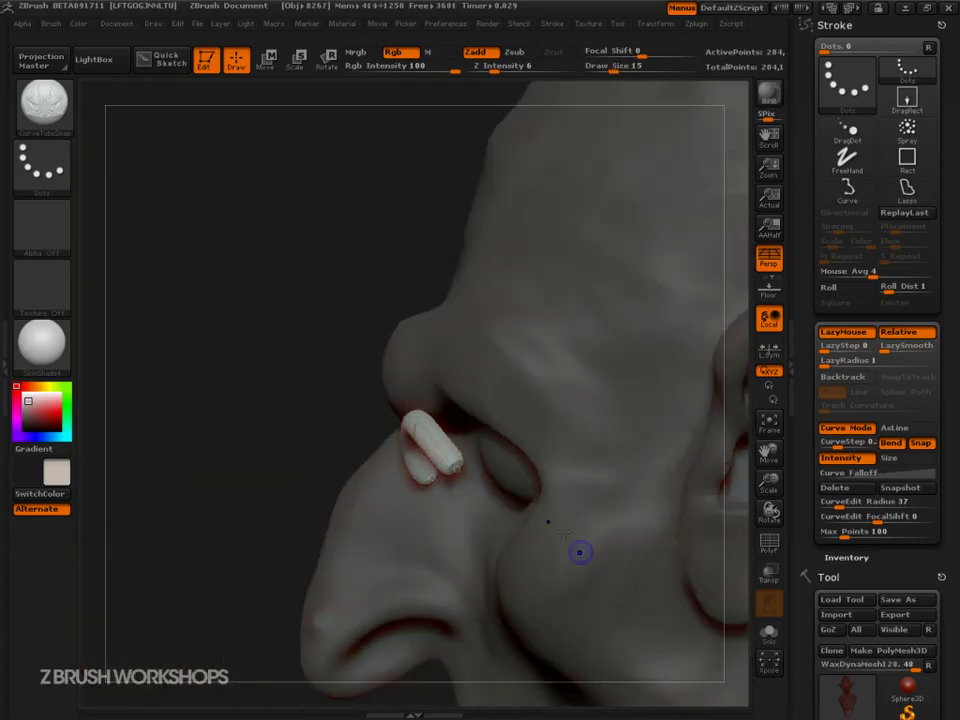
- Turn off curve Bend and Snap, and move the upper-eyelid curve back onto the eyeball
click(891, 445)
drag(437, 442, 503, 447)
click(920, 446)
drag(288, 478, 358, 476)
key(ctrl+z)
click(902, 488)
drag(684, 638, 480, 628)
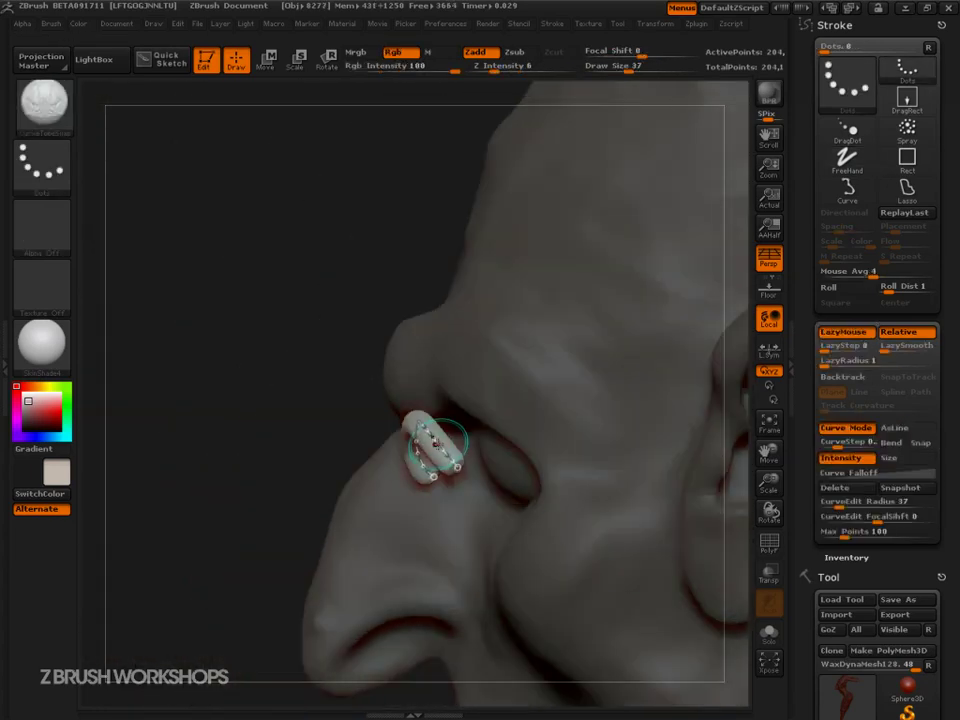
drag(512, 437, 524, 458)
drag(319, 476, 370, 460)
mouse_move(640, 508)
mouse_down()
mouse_move(622, 508)
mouse_move(612, 476)
mouse_up()
- With Bend enabled, adjust the outer end of the eyelid curve and smooth its arc, using draw size 15
key(s)
drag(467, 496, 451, 497)
click(896, 445)
right_drag(636, 477, 540, 480)
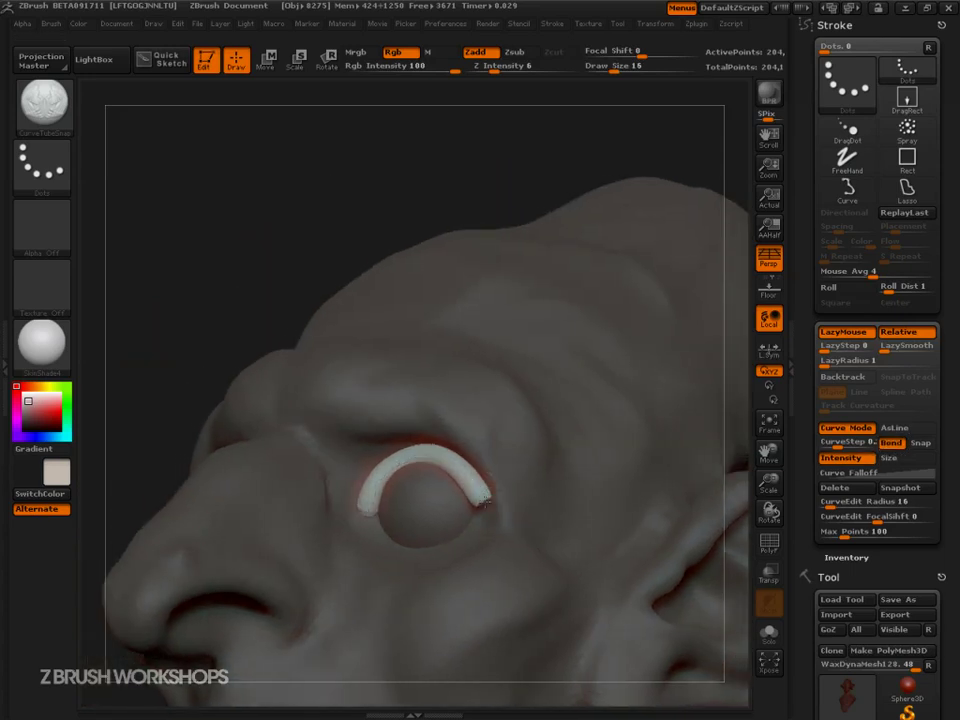
drag(484, 499, 488, 522)
mouse_move(422, 455)
shift+mouse_down()
mouse_move(424, 466)
mouse_move(440, 462)
mouse_move(415, 455)
shift+mouse_up()
key(s)
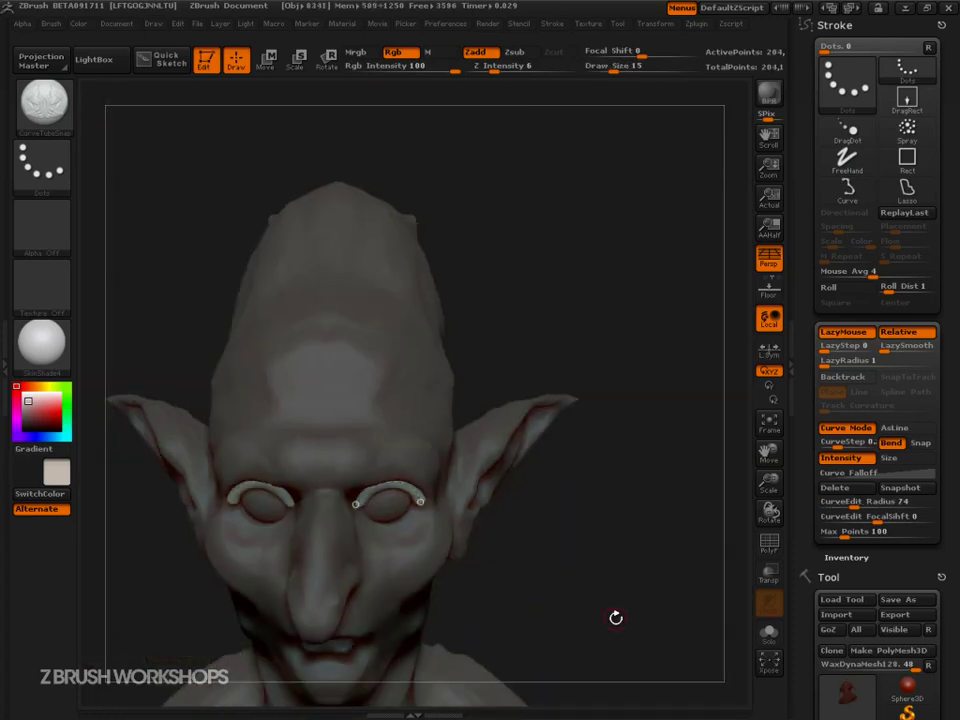
- Switch to the Move brush and turn on Curve Mode with Bend off for editing the eyelid curve
mouse_move(616, 618)
mouse_down()
mouse_move(632, 570)
mouse_move(701, 624)
mouse_move(681, 555)
mouse_move(628, 489)
mouse_move(561, 564)
mouse_move(702, 571)
mouse_up()
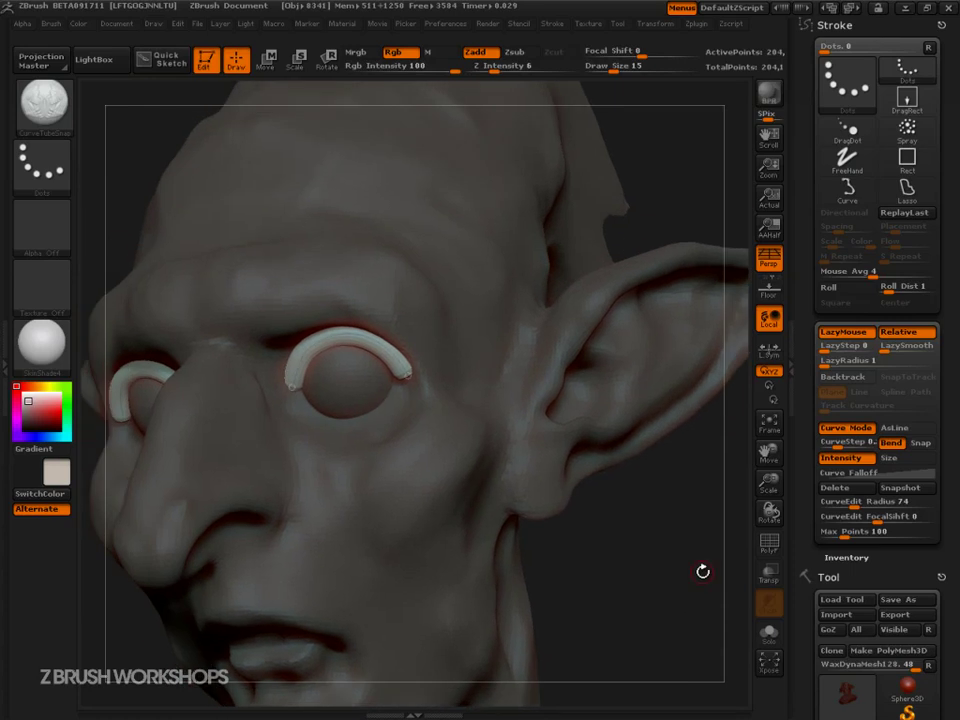
key(b)
key(m)
key(v)
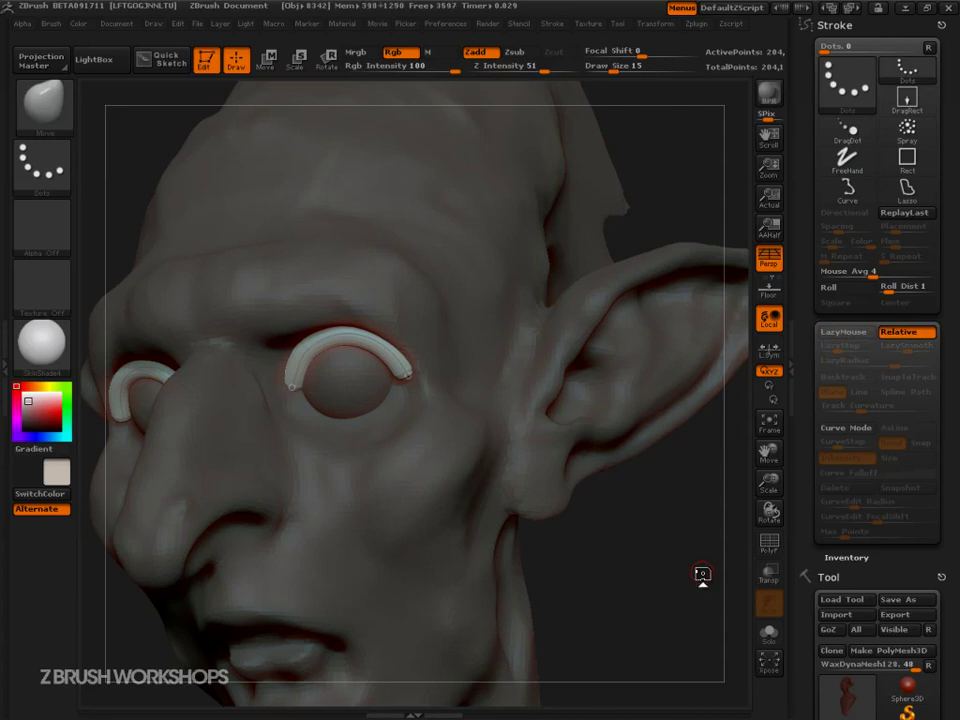
click(846, 427)
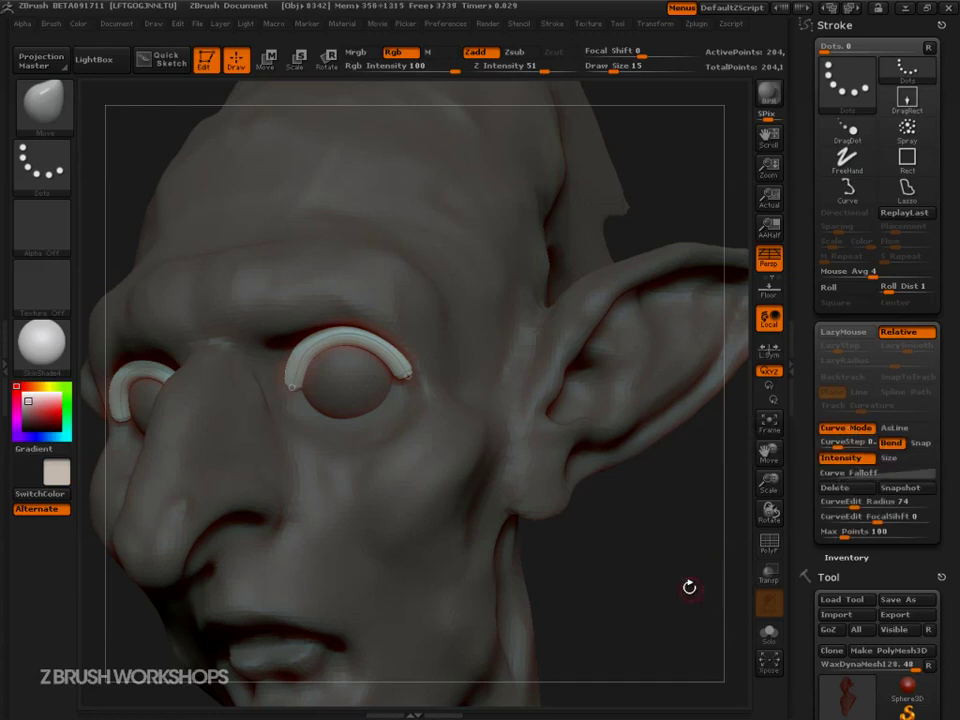
click(892, 444)
- Nudge the top of the upper-eyelid curve with Bend off, checking its fit around the eyeball
mouse_move(671, 611)
mouse_down()
mouse_move(673, 628)
mouse_move(674, 606)
mouse_up()
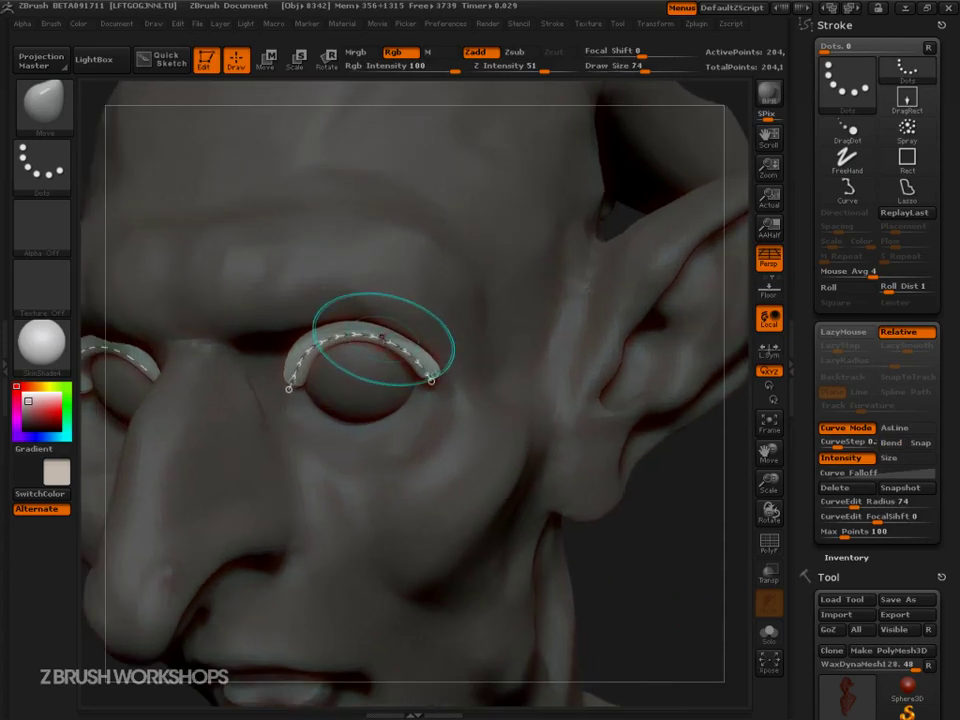
drag(659, 558, 561, 510)
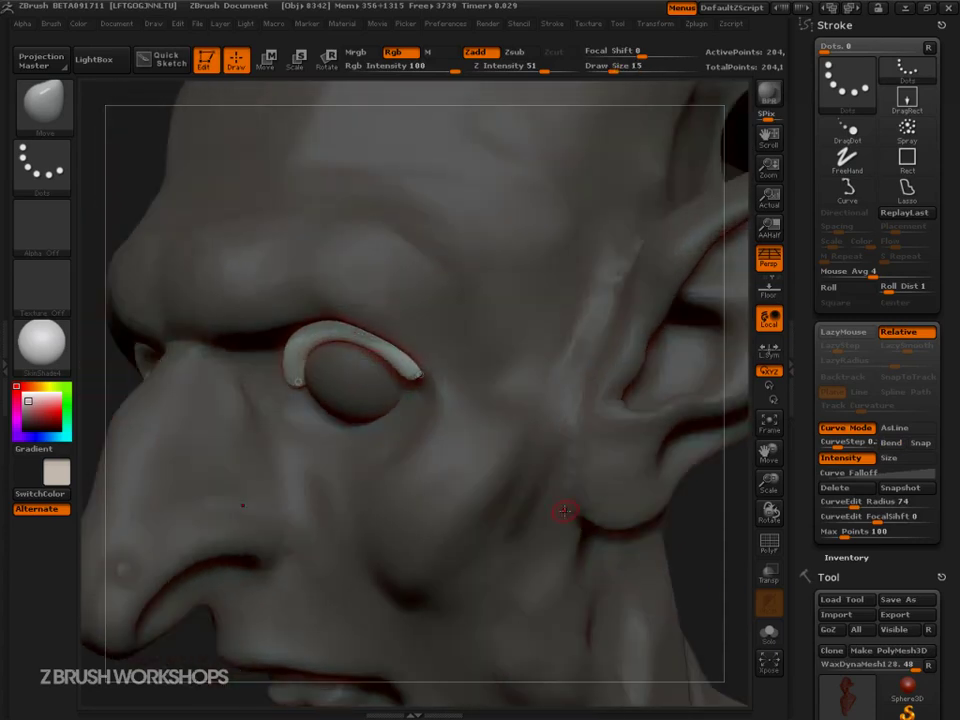
alt+drag(190, 645, 264, 570)
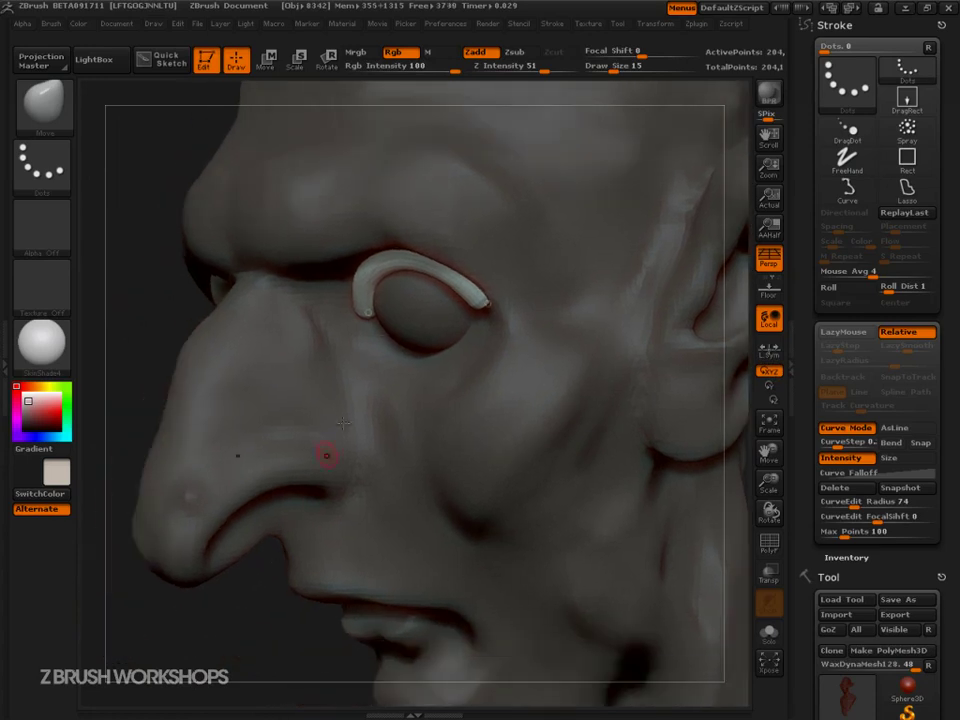
drag(411, 257, 410, 262)
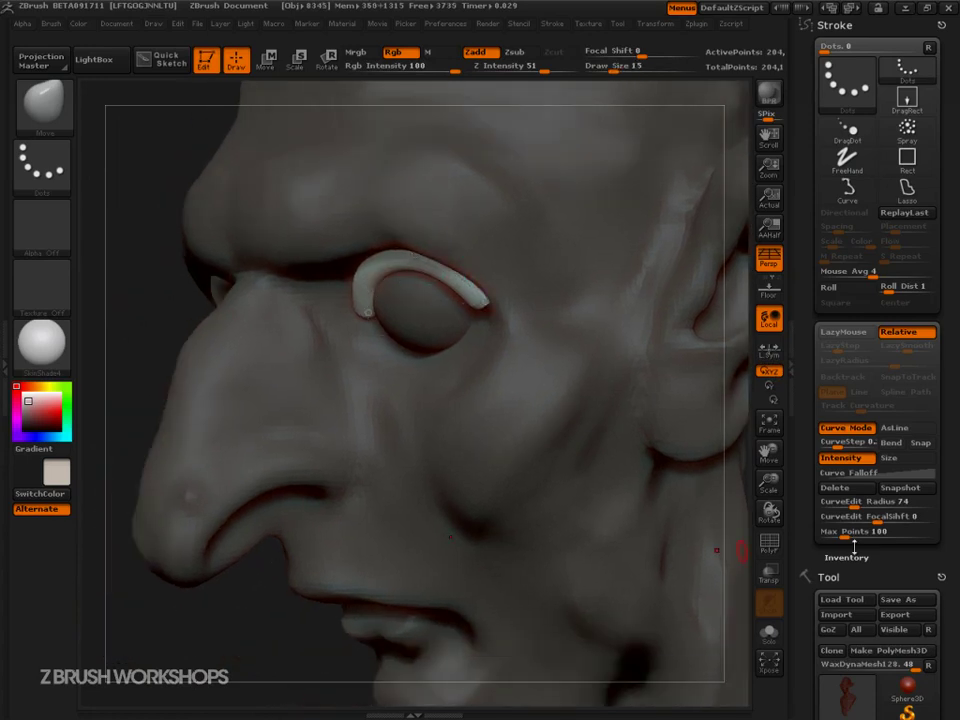
- Delete the existing eyelid curve and redraw a curve along the upper eyelid, undoing the misplaced stroke at its outer end
click(853, 489)
drag(213, 624, 316, 597)
drag(326, 316, 349, 279)
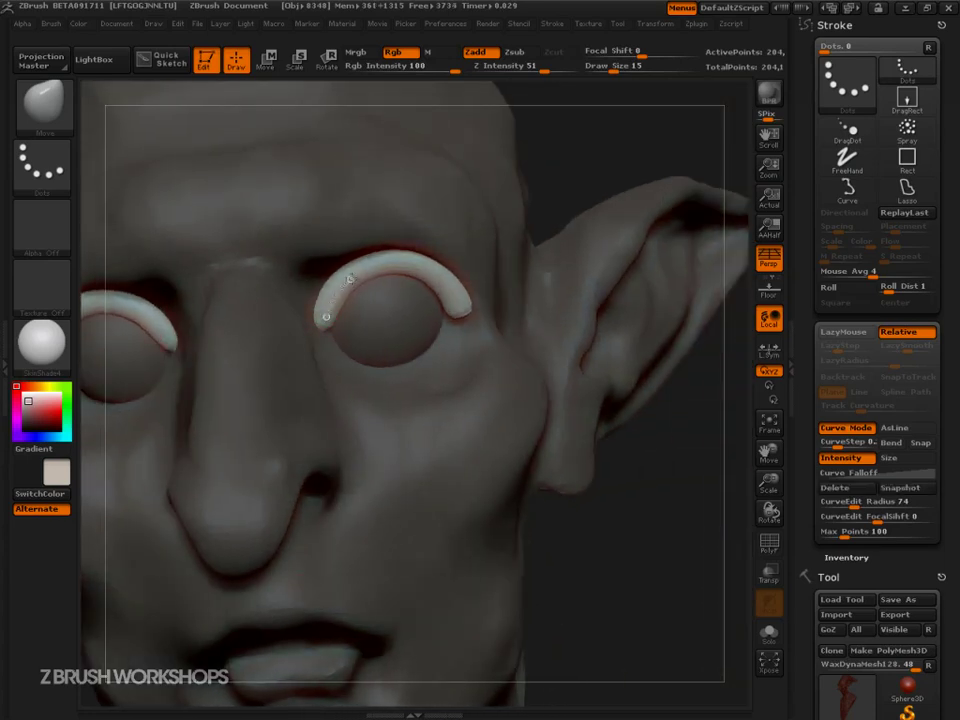
drag(437, 283, 464, 316)
key(ctrl+z)
mouse_move(328, 317)
mouse_down()
mouse_move(305, 332)
mouse_move(355, 272)
mouse_up()
click(849, 490)
mouse_move(589, 165)
mouse_down()
mouse_move(546, 198)
mouse_move(500, 205)
mouse_up()
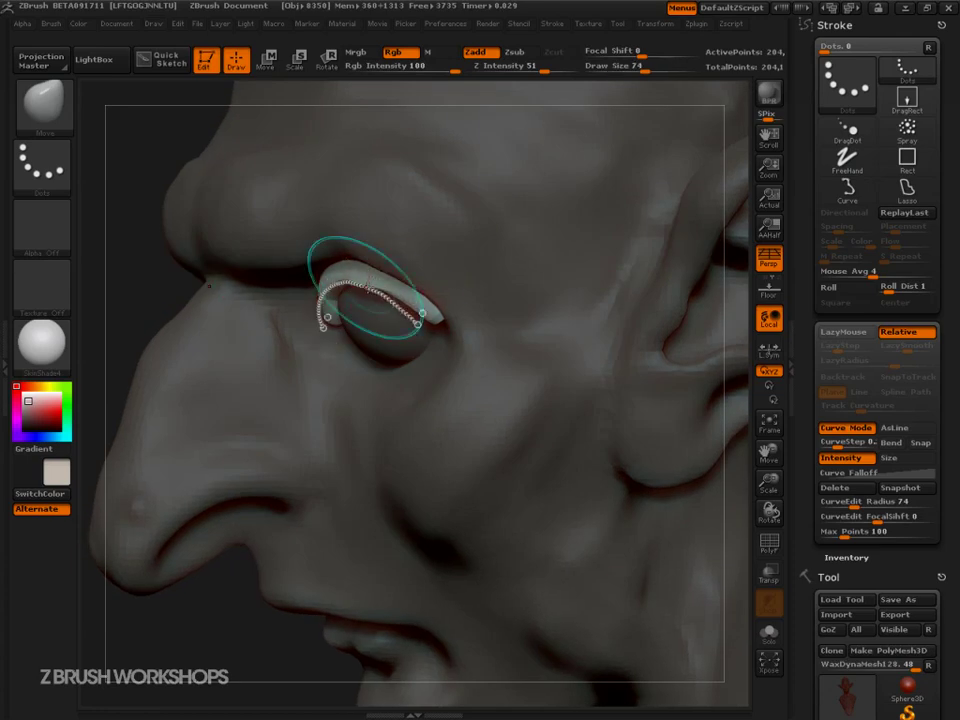
- Set the draw size and CurveEdit radius to 130 for adjusting the upper-eyelid curve
click(50, 23)
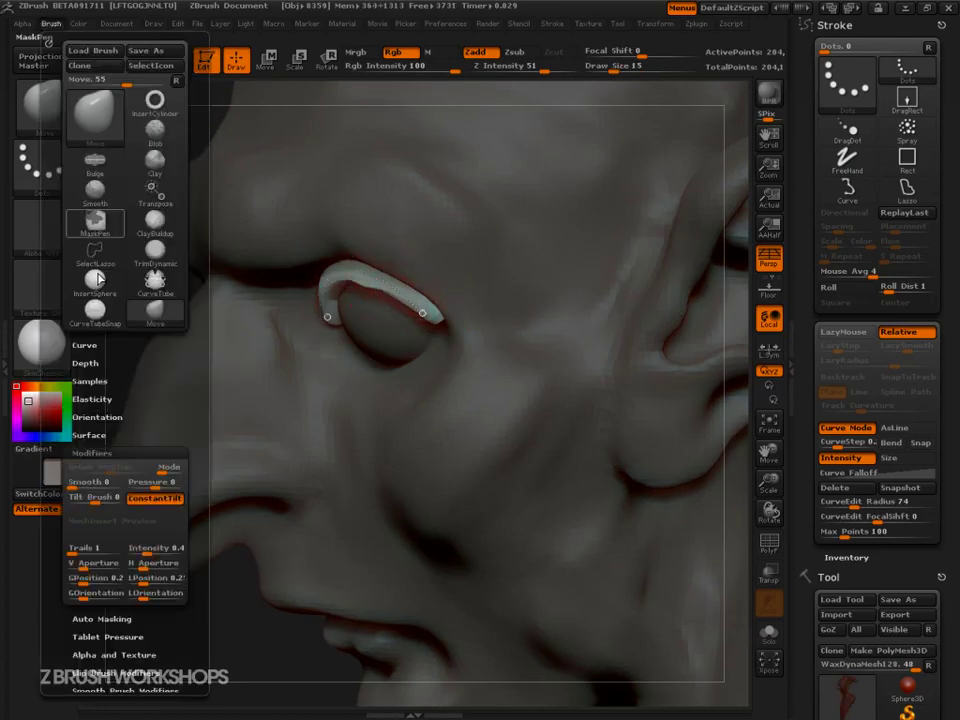
click(92, 346)
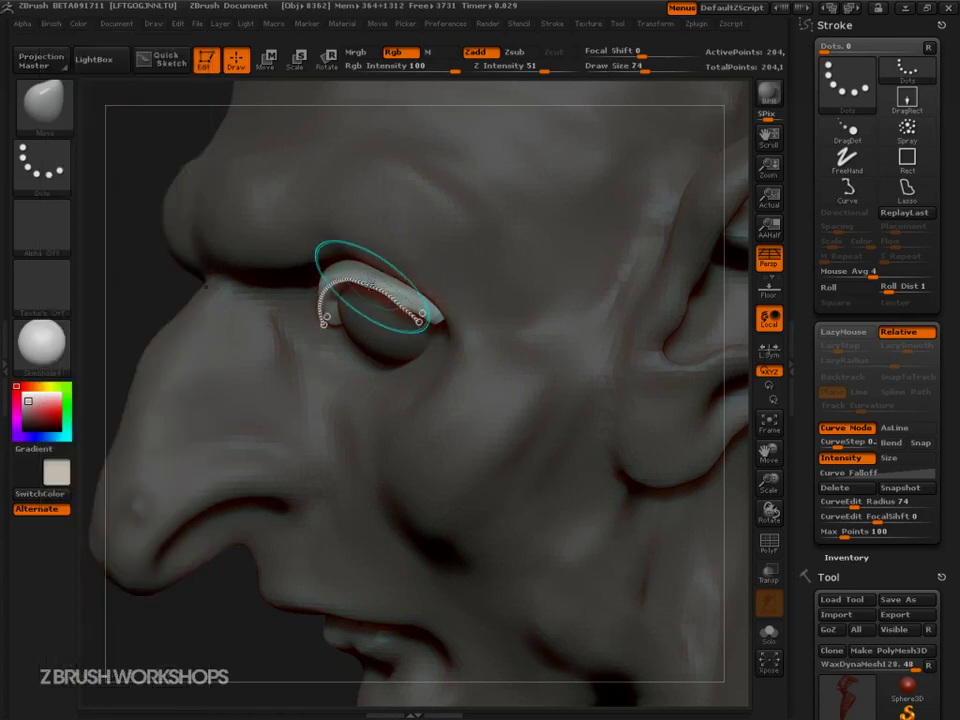
mouse_move(218, 607)
mouse_down()
mouse_move(306, 624)
mouse_move(335, 615)
mouse_up()
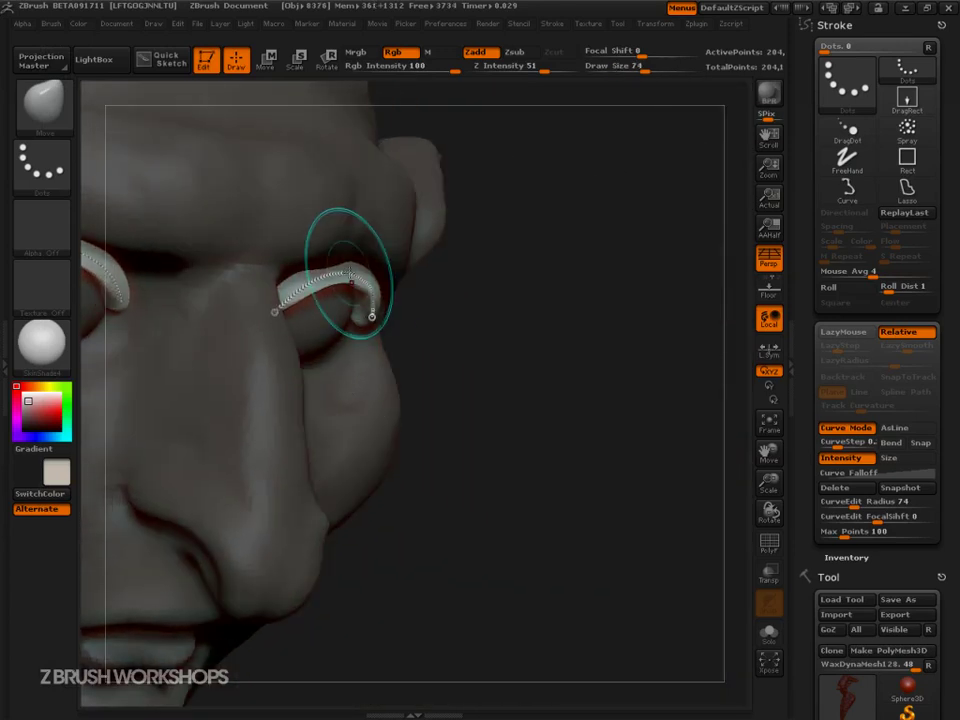
drag(526, 340, 408, 318)
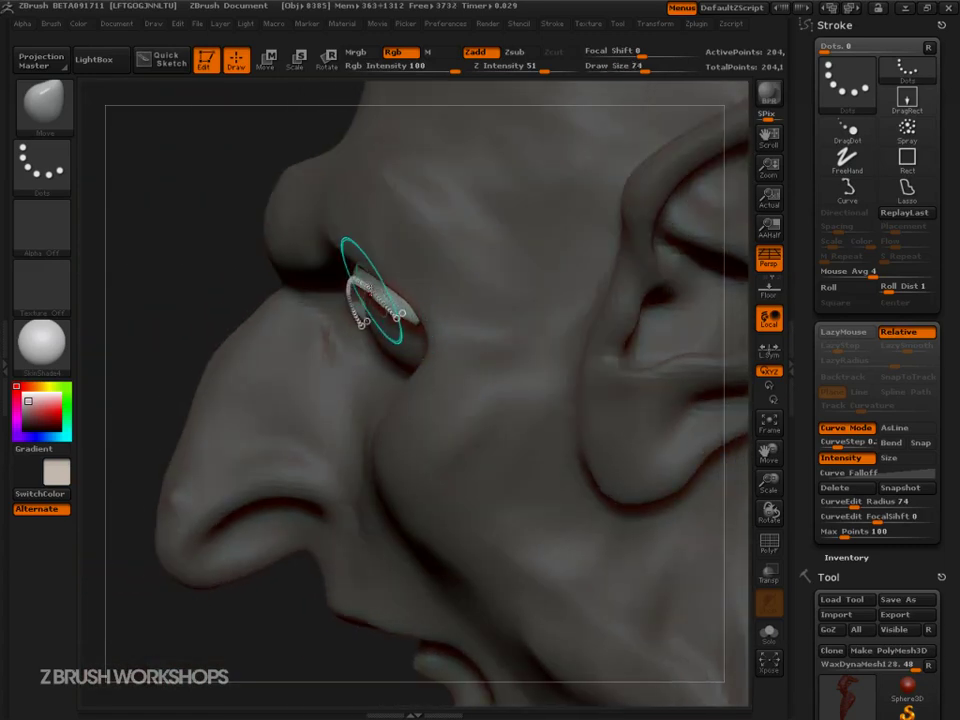
key(s)
drag(366, 284, 387, 279)
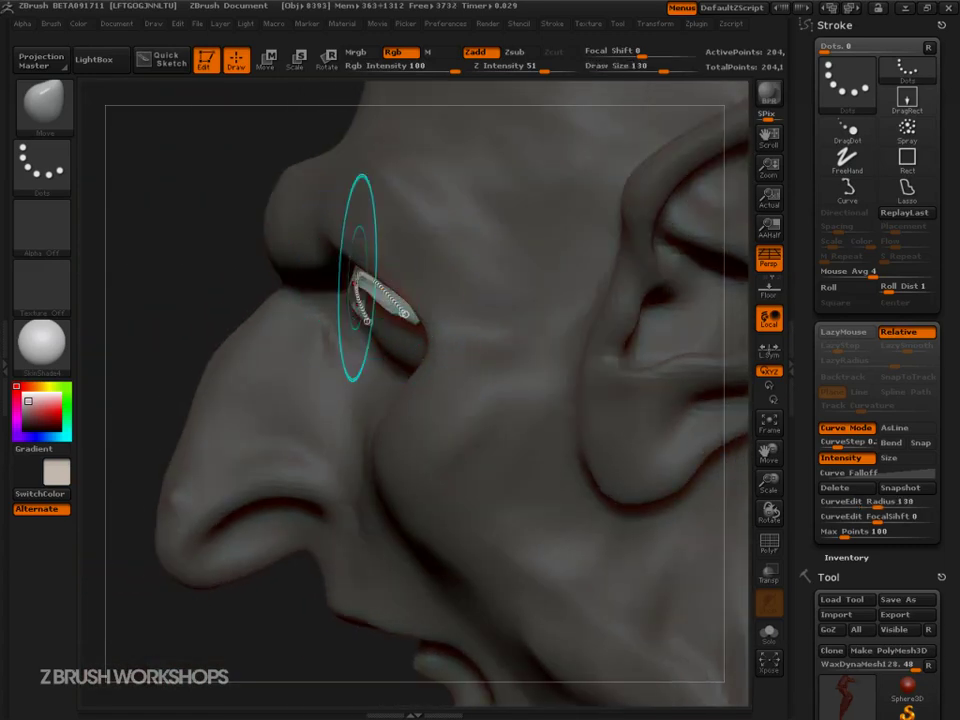
- Turn on curve Bend and pull the middle of the upper-eyelid curve to fit the lid over the eyeball
click(891, 443)
drag(356, 278, 354, 280)
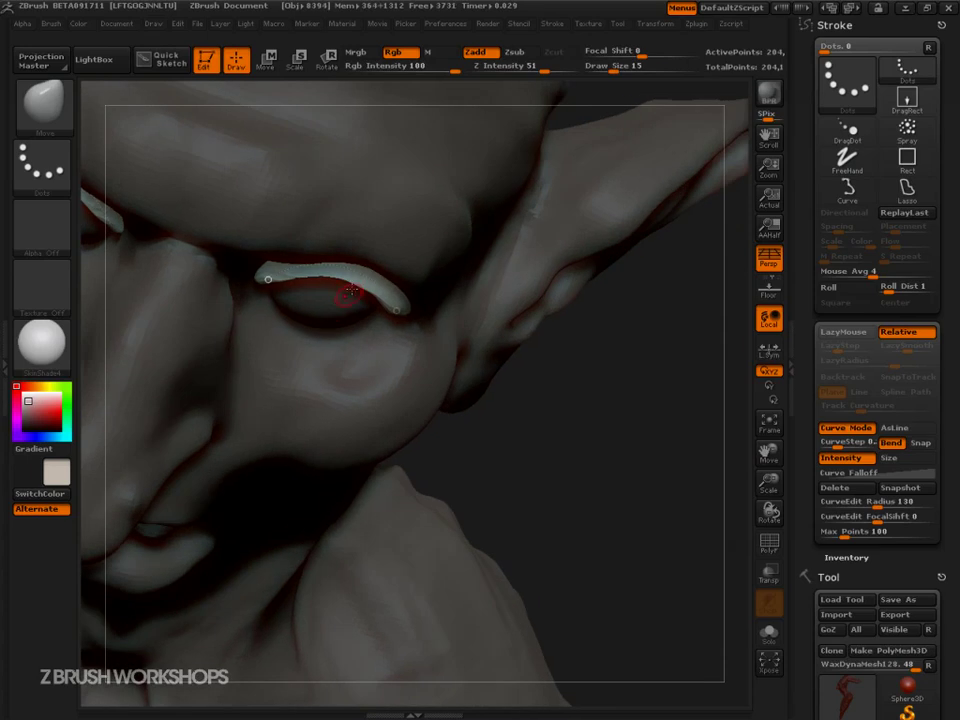
mouse_move(396, 293)
mouse_down()
mouse_move(321, 279)
mouse_move(355, 278)
mouse_up()
click(348, 293)
drag(522, 468, 580, 347)
- Remesh the DynaMesh with the new upper eyelids and delete the leftover eyelid curve
ctrl+drag(681, 284, 698, 357)
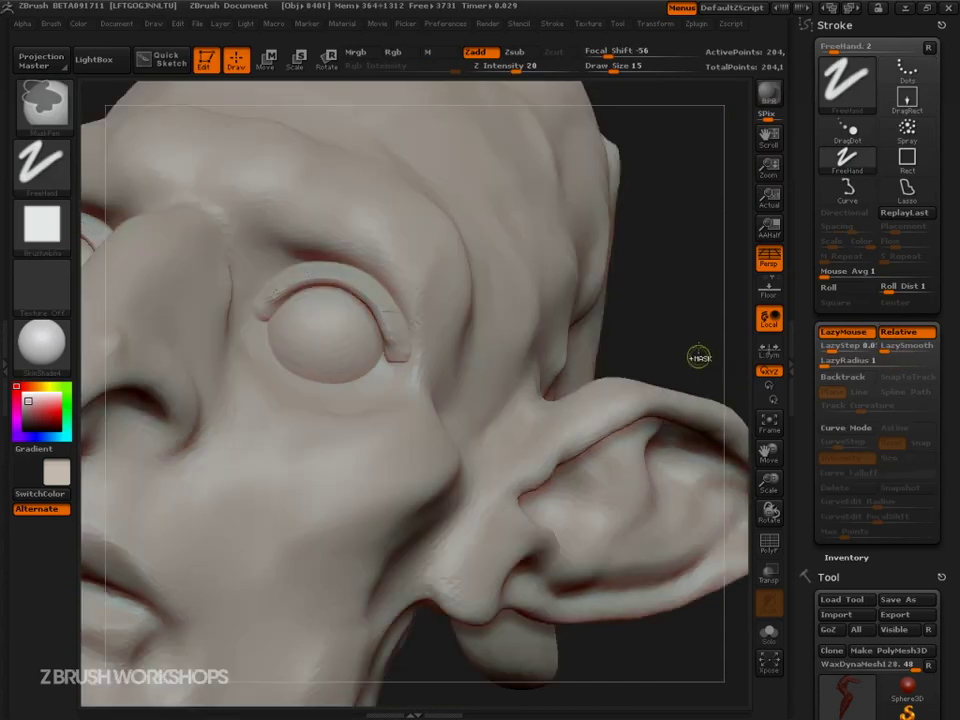
ctrl+drag(664, 212, 684, 332)
drag(679, 622, 664, 604)
click(838, 488)
alt+drag(624, 566, 553, 497)
drag(652, 549, 621, 454)
alt+drag(668, 425, 662, 542)
drag(362, 652, 439, 639)
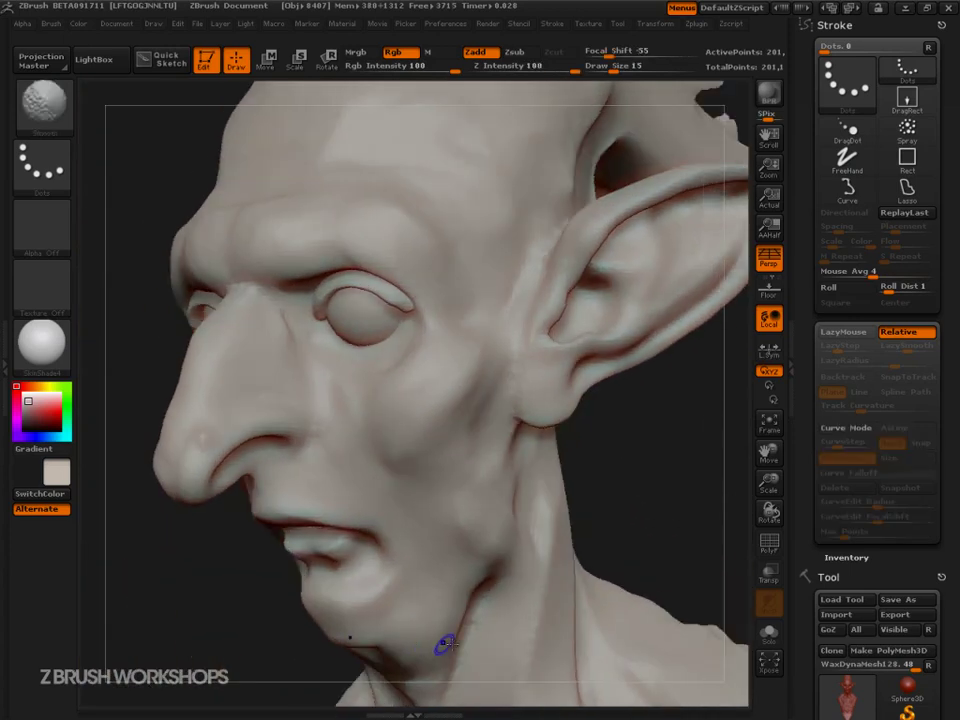
- Display the polyframe with its polygroups and set the Move brush's draw size to 86
key(shift+f)
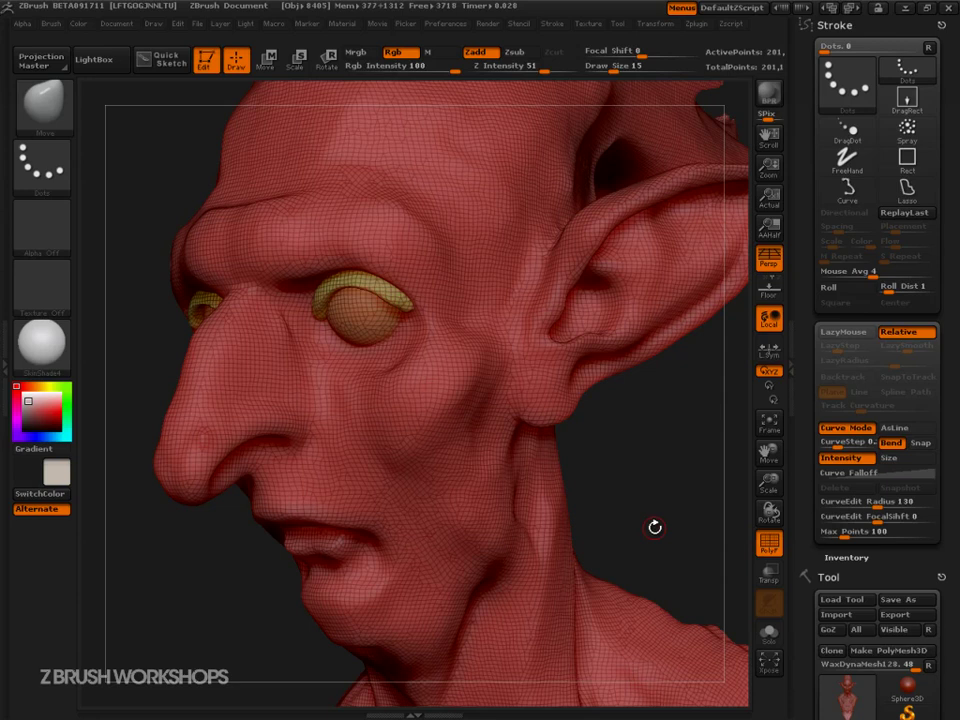
drag(659, 481, 666, 570)
key(s)
drag(338, 560, 371, 561)
- Raise the Move brush's Mask By Polygroups auto-masking to its maximum
mouse_move(51, 24)
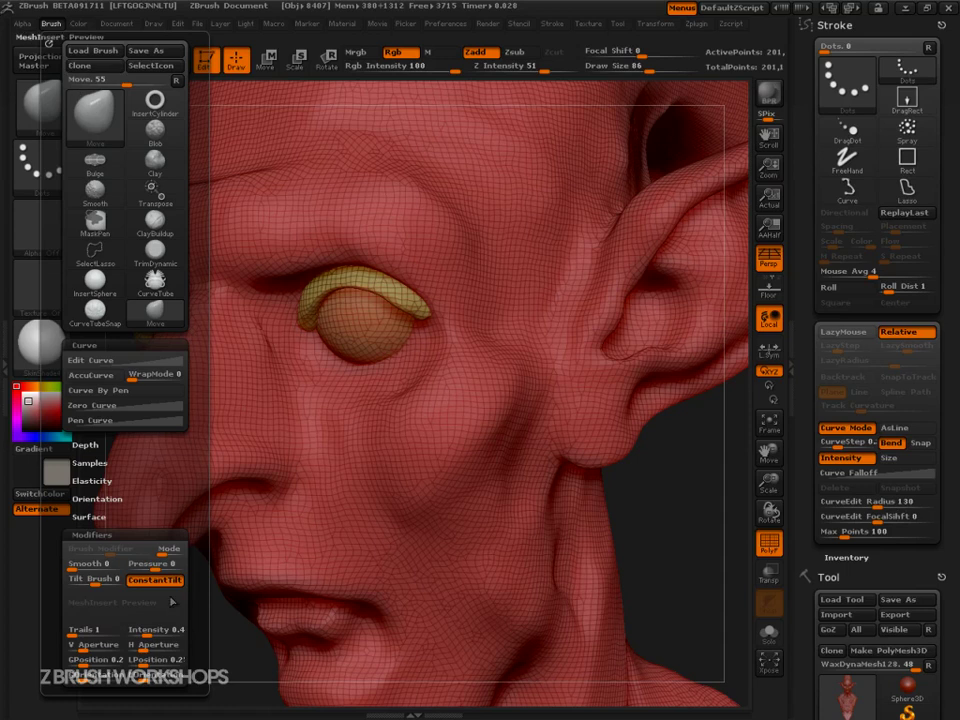
click(104, 533)
click(90, 345)
click(117, 475)
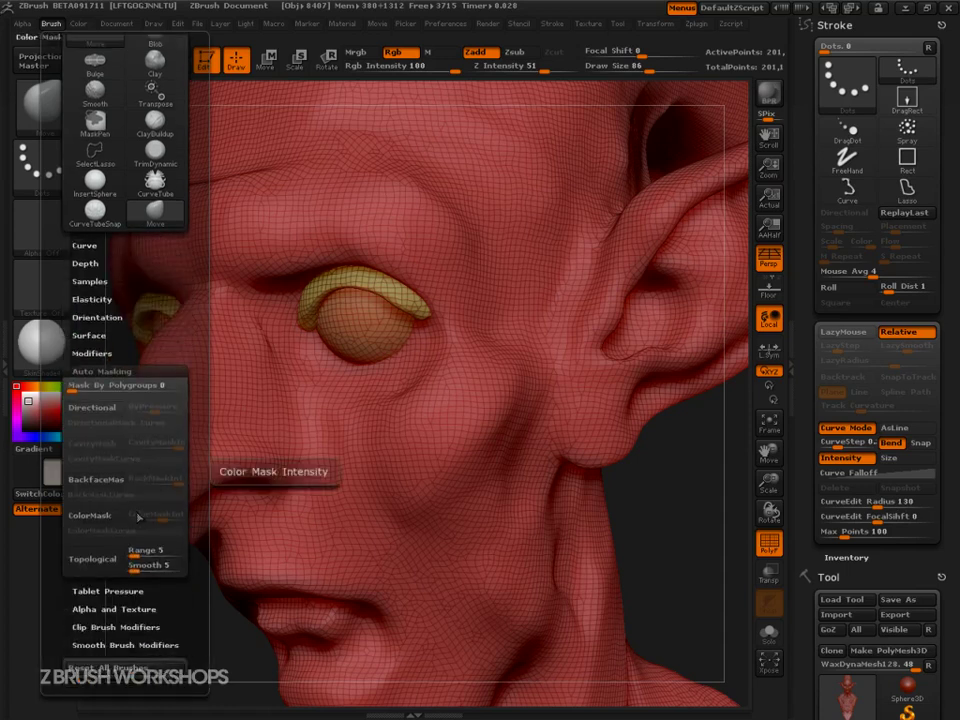
drag(112, 387, 192, 388)
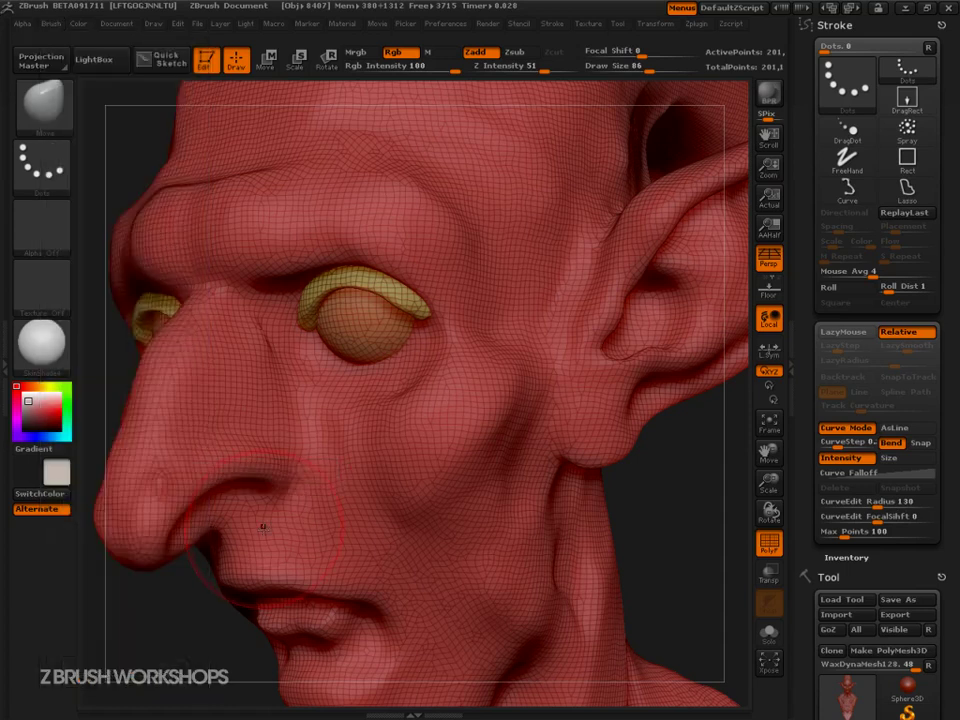
- Undo the trial stroke on the eyelid's outer corner and turn off Curve Mode for the Move brush
mouse_move(430, 313)
mouse_down()
mouse_move(457, 311)
mouse_move(440, 302)
mouse_move(433, 311)
mouse_up()
key(ctrl+z)
click(846, 429)
- Reshape the upper eyelids with the Move brush at the outer corner and top edge, and hide the polyframe
drag(702, 500, 592, 537)
drag(418, 312, 427, 319)
mouse_move(251, 330)
mouse_down()
mouse_move(317, 305)
mouse_move(402, 292)
mouse_move(369, 285)
mouse_up()
drag(585, 330, 420, 268)
mouse_move(357, 280)
mouse_down()
mouse_move(319, 278)
mouse_move(361, 272)
mouse_up()
drag(471, 218, 567, 312)
key(shift+f)
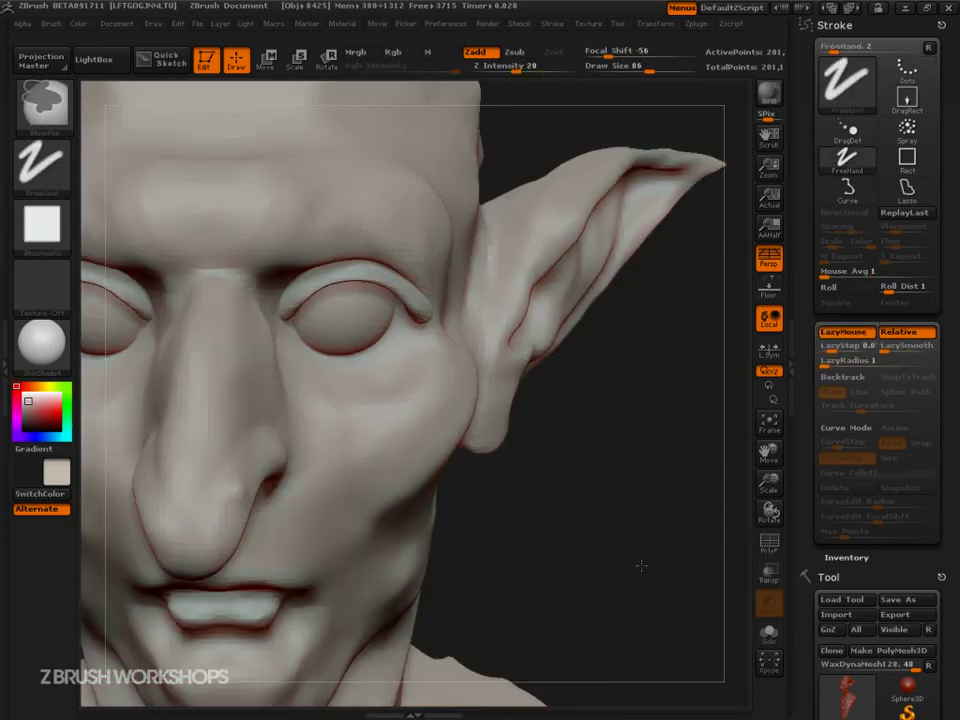
mouse_move(636, 530)
alt+mouse_down()
mouse_move(572, 426)
mouse_move(594, 475)
alt+mouse_up()
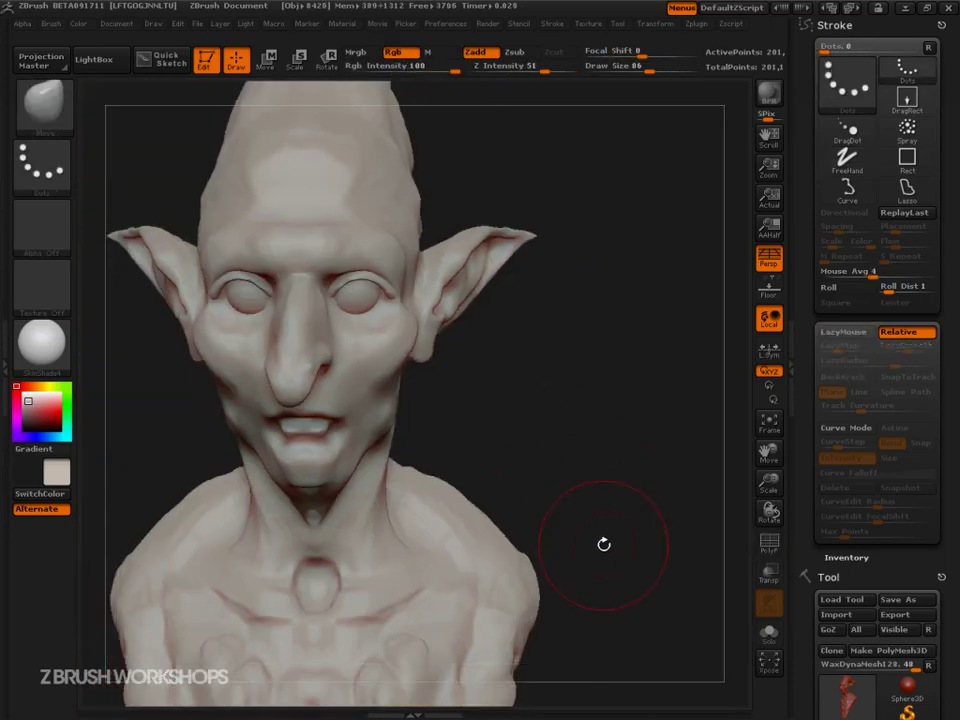